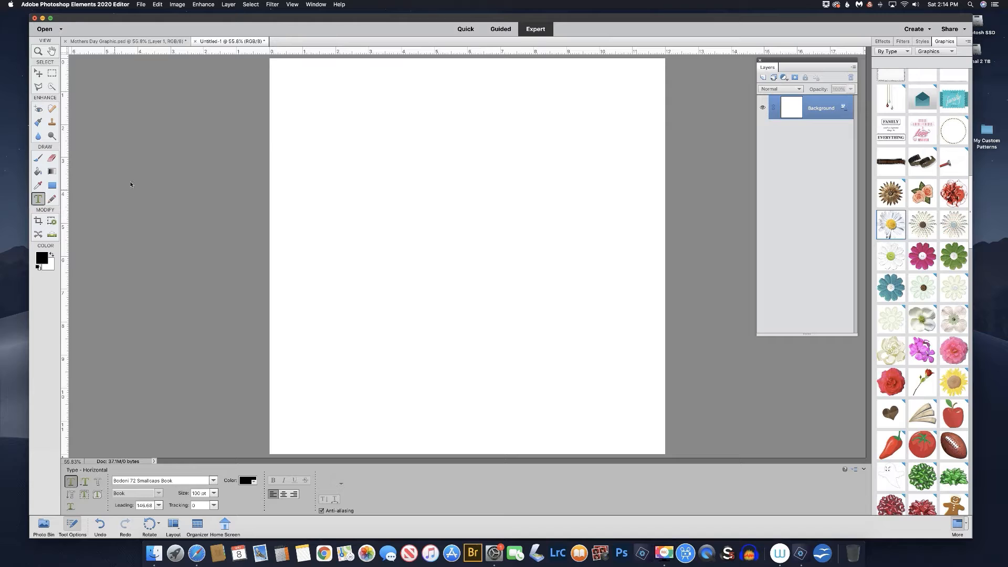
# Add a horizontal text layer reading "Happy" in the upper-left area of the blank page.
pyautogui.click(318, 133)
pyautogui.write('Happy')
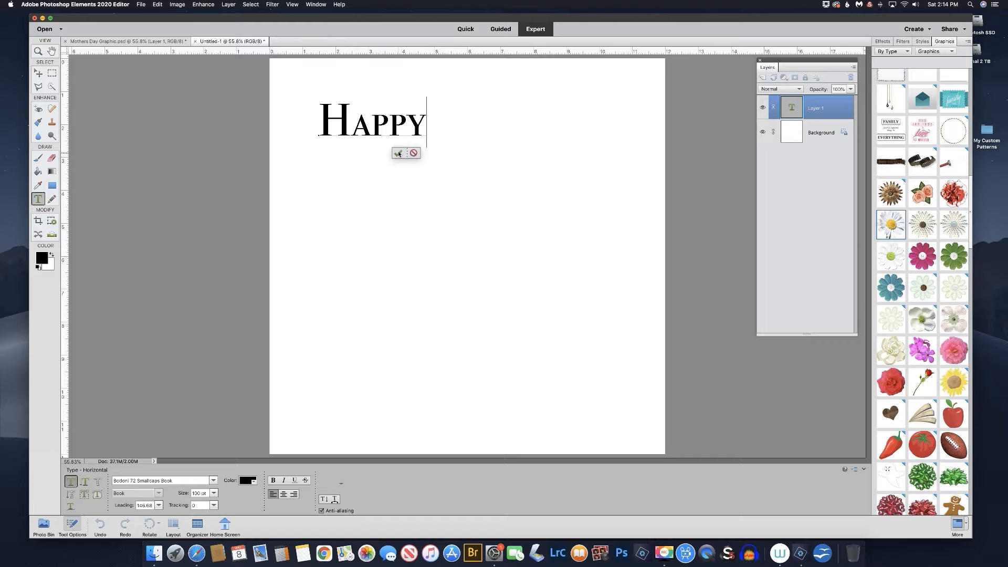
pyautogui.click(399, 154)
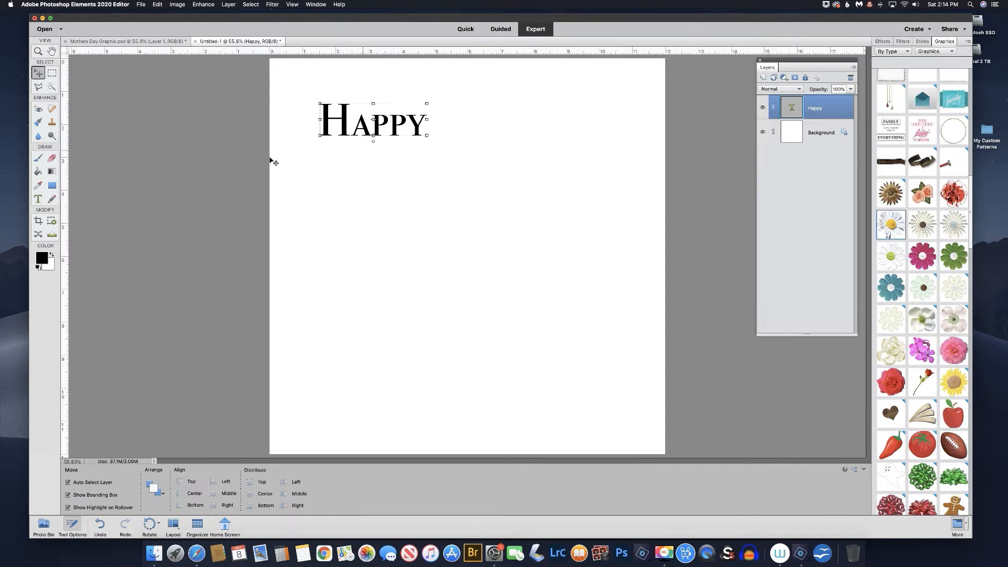
# Add a separate text layer reading "Mother's" below the word "Happy".
pyautogui.click(37, 199)
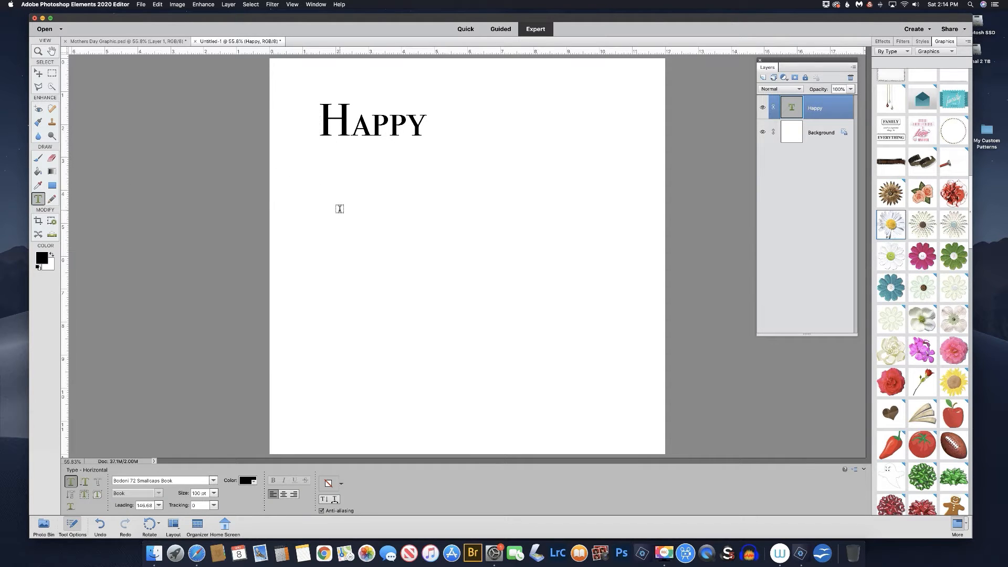
pyautogui.click(339, 209)
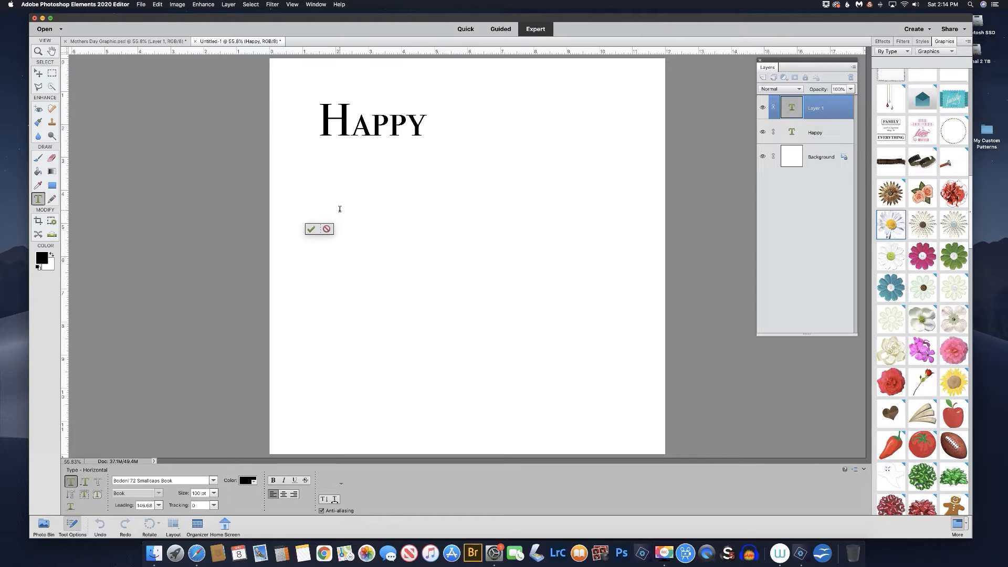
pyautogui.write('Mother')
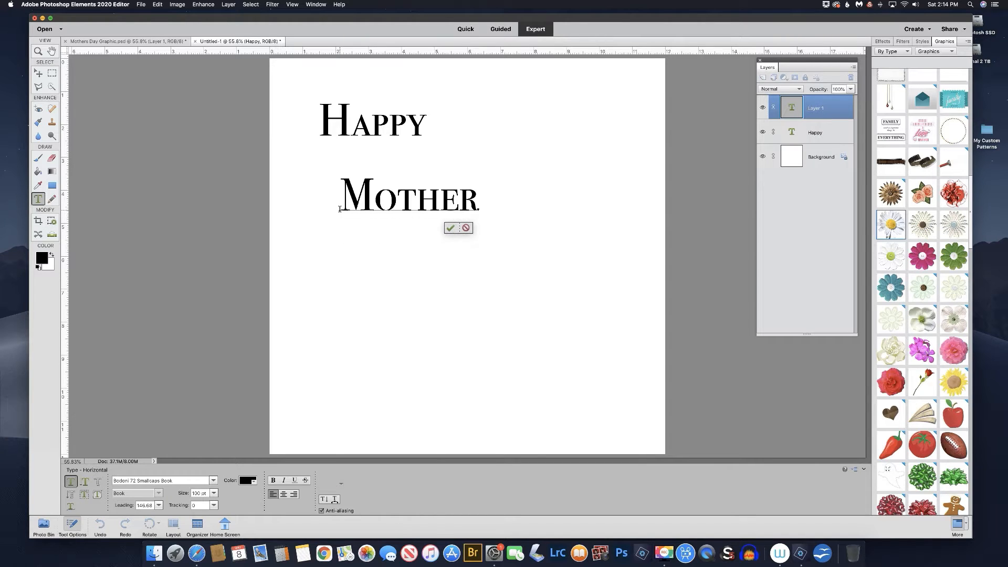
pyautogui.write("'s")
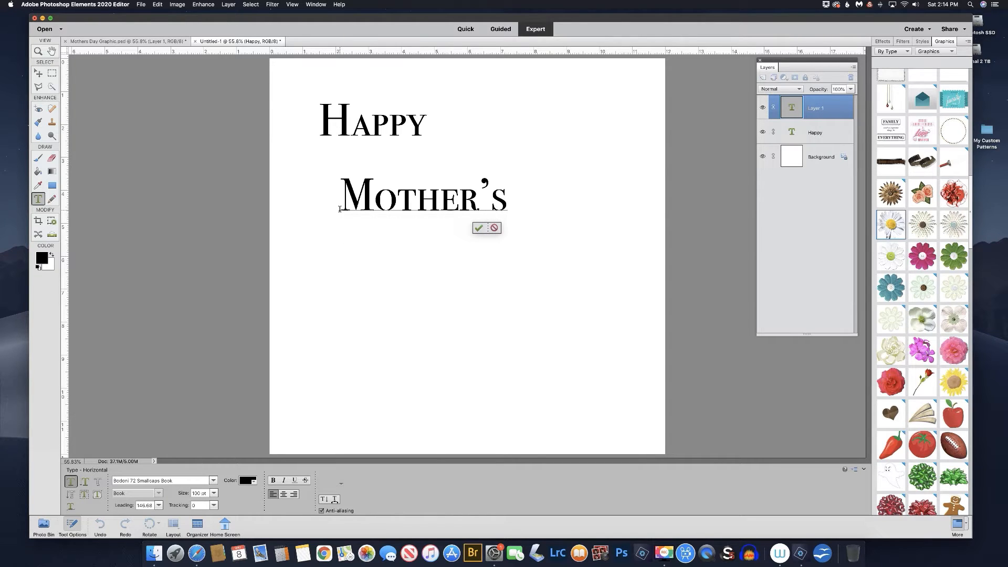
pyautogui.click(479, 228)
# Add a third text layer reading "Day" below "Mother's" and switch to the Move tool.
pyautogui.click(38, 199)
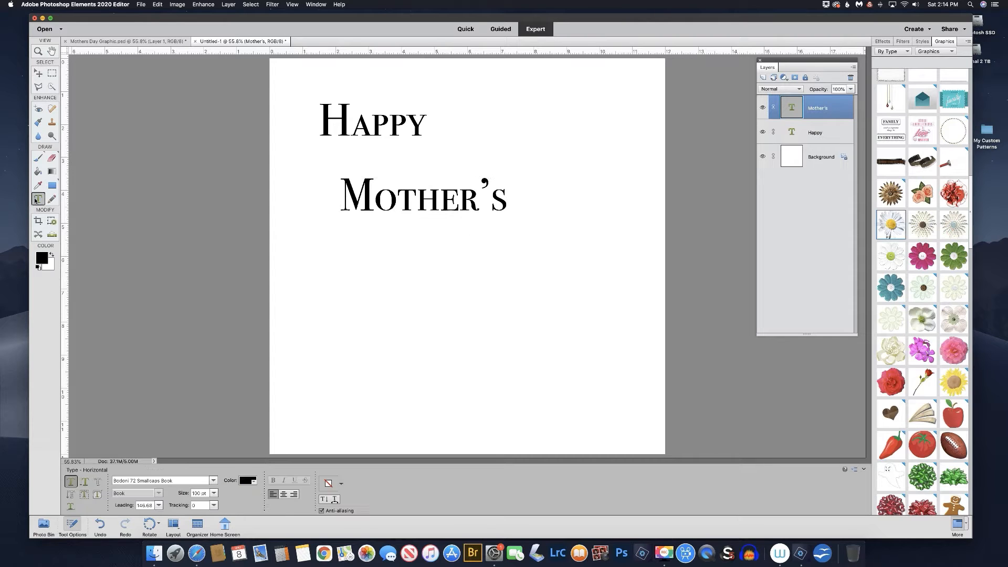
pyautogui.click(421, 283)
pyautogui.write('Day')
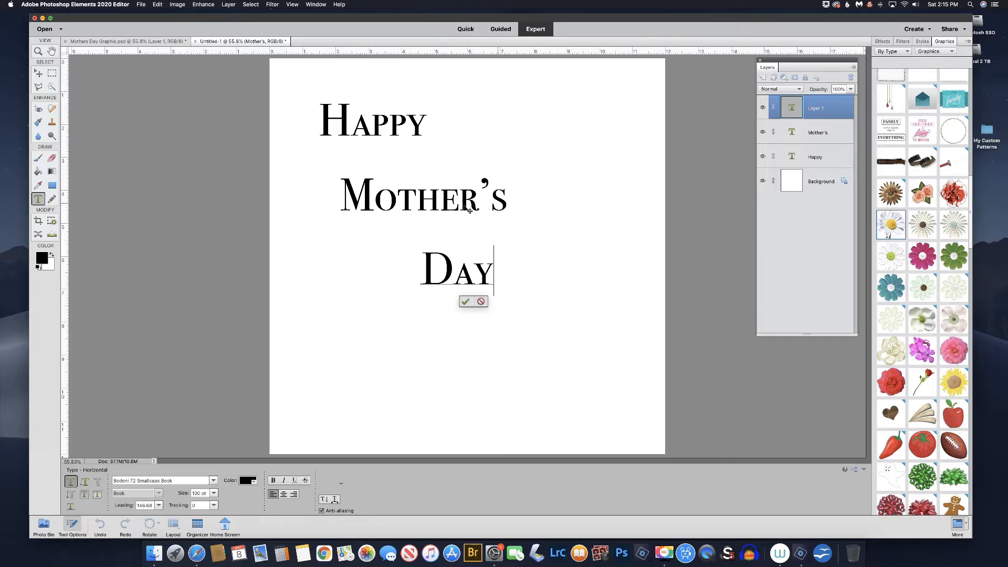
pyautogui.click(464, 303)
pyautogui.press('v')
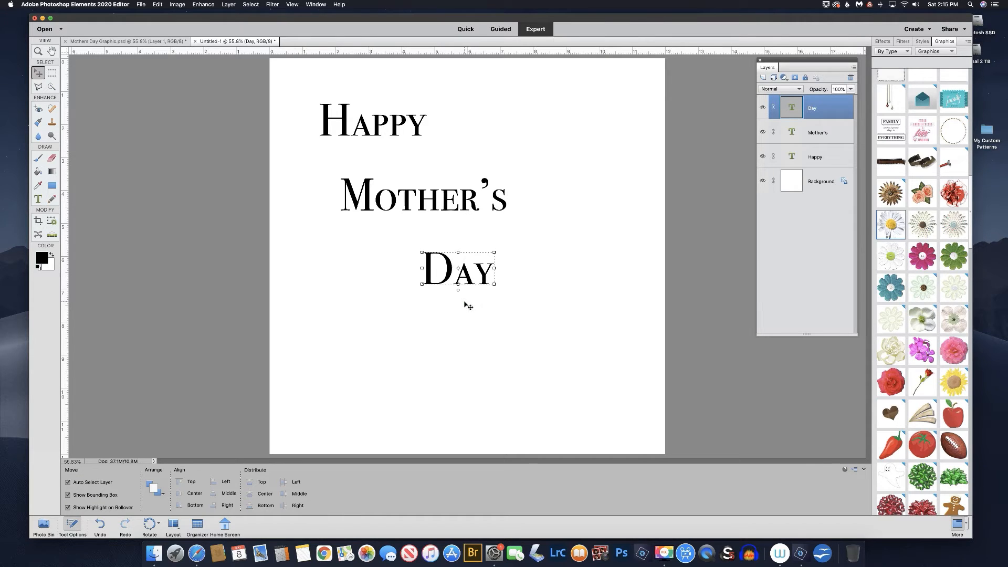
# Change the font of the word "Mother's" to Bickham Script Pro 3 Bold.
pyautogui.click(810, 134)
pyautogui.doubleClick(432, 194)
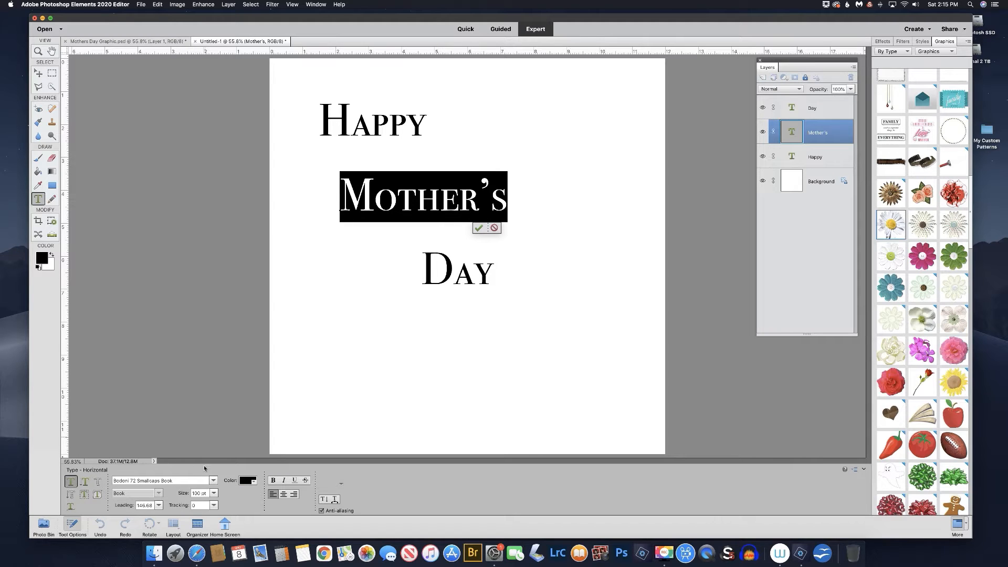
pyautogui.click(214, 482)
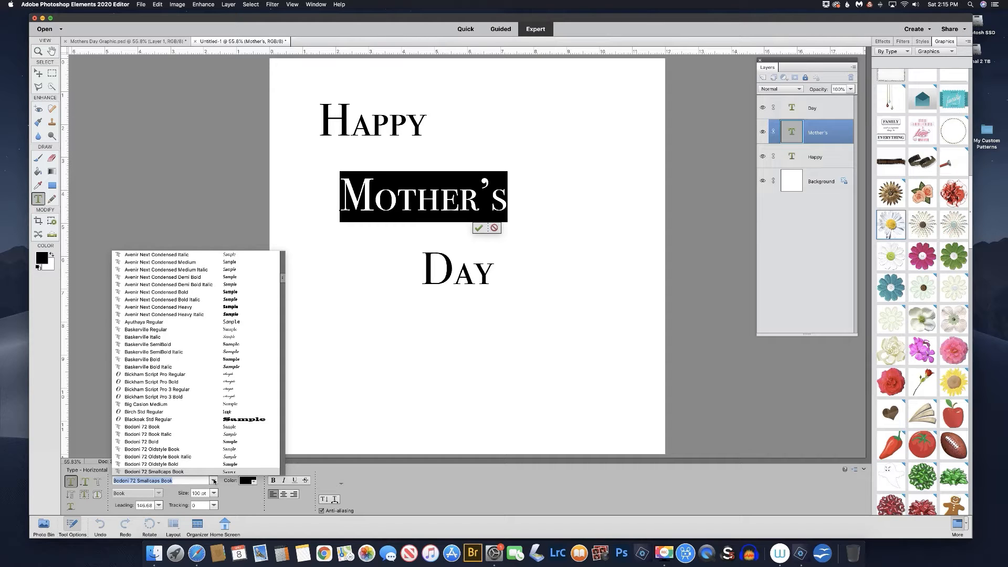
pyautogui.click(213, 482)
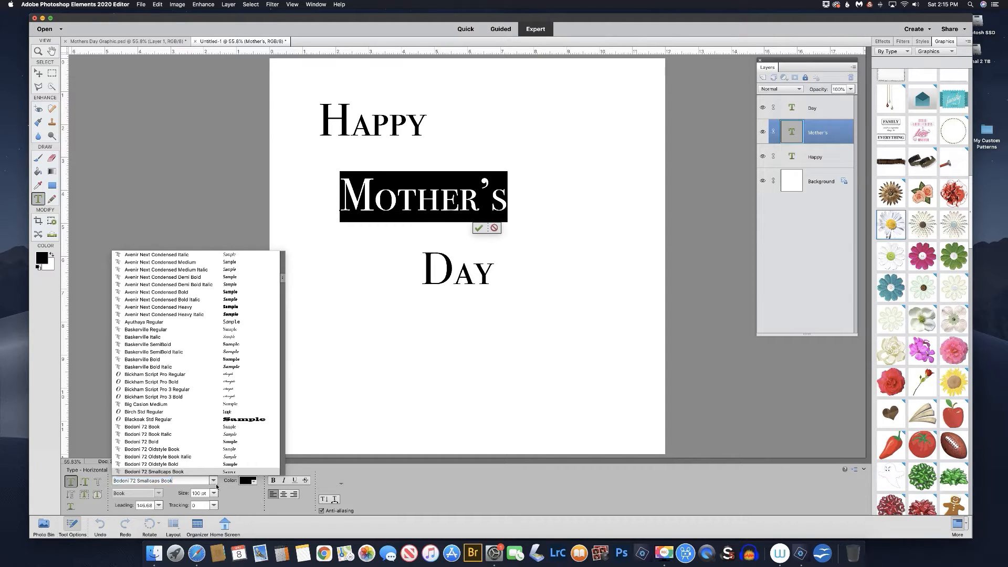
pyautogui.click(156, 479)
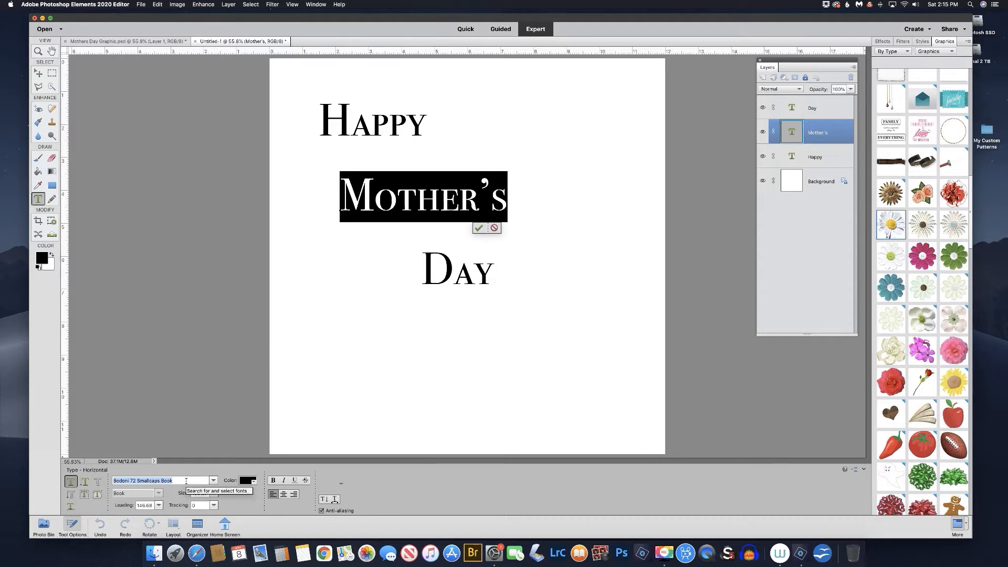
pyautogui.press('Up')
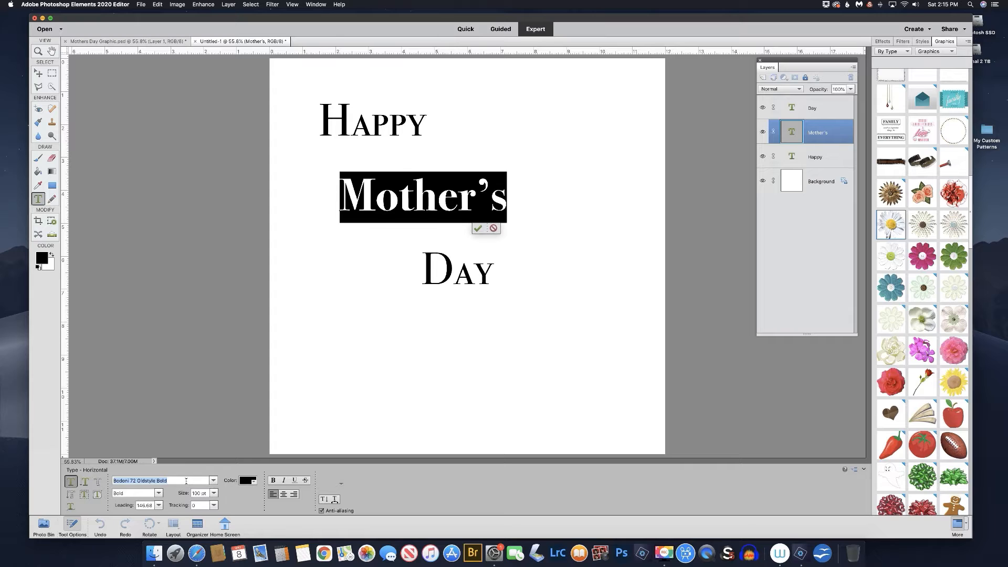
pyautogui.press('Up')
pyautogui.press('Up')
pyautogui.press('Up')
pyautogui.press('Up')
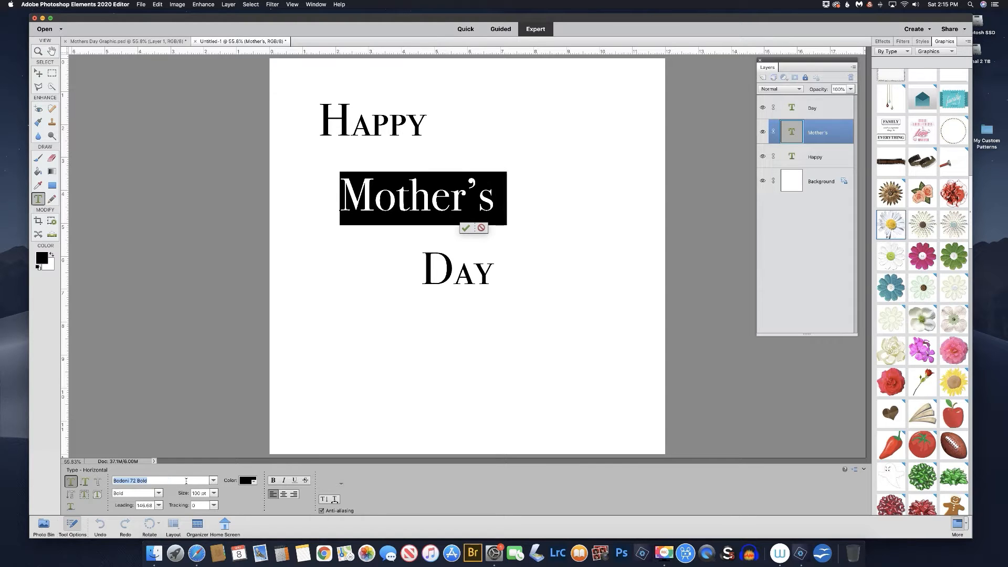
pyautogui.press('Up')
pyautogui.press('Up')
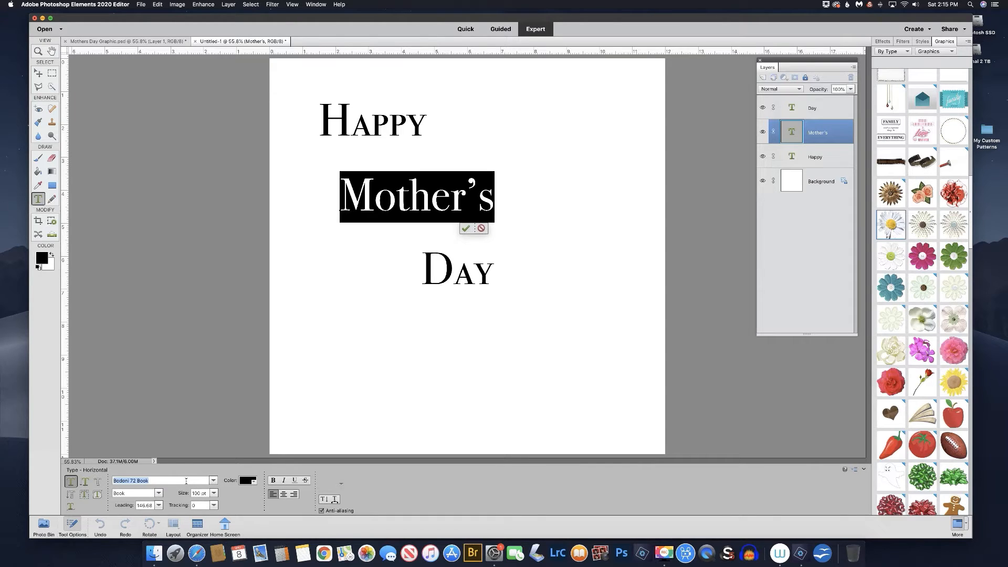
pyautogui.press('Up')
pyautogui.press('Up')
pyautogui.press('Up')
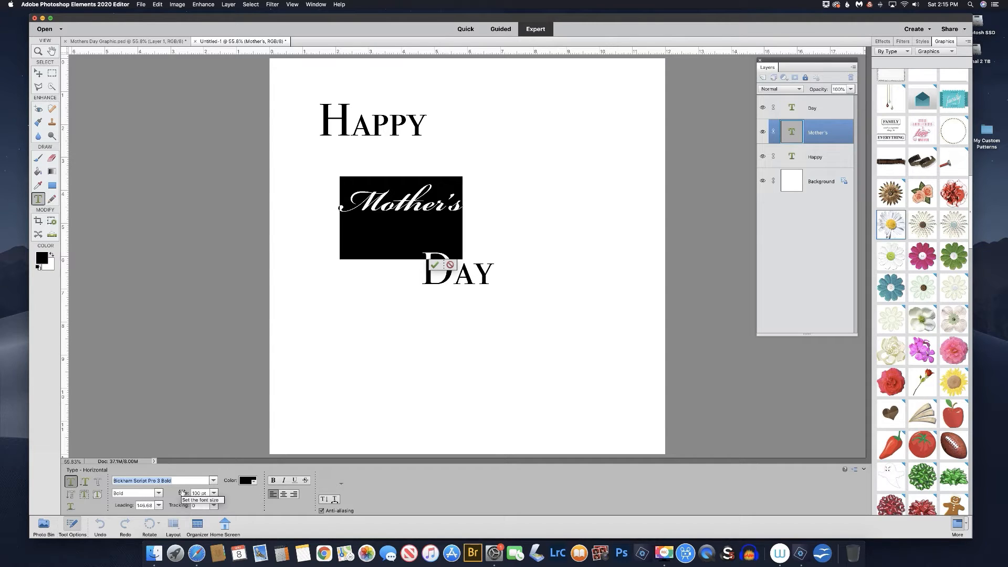
# Enlarge the "Mother's" text to a font size of about 238 pt.
pyautogui.click(182, 493)
pyautogui.moveTo(182, 492); pyautogui.dragTo(237, 494)
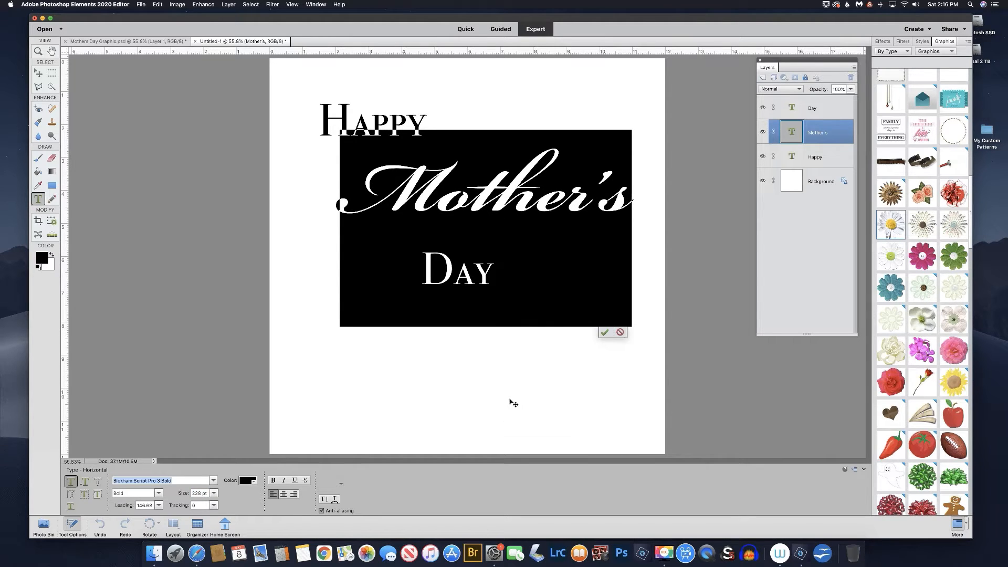
pyautogui.click(604, 332)
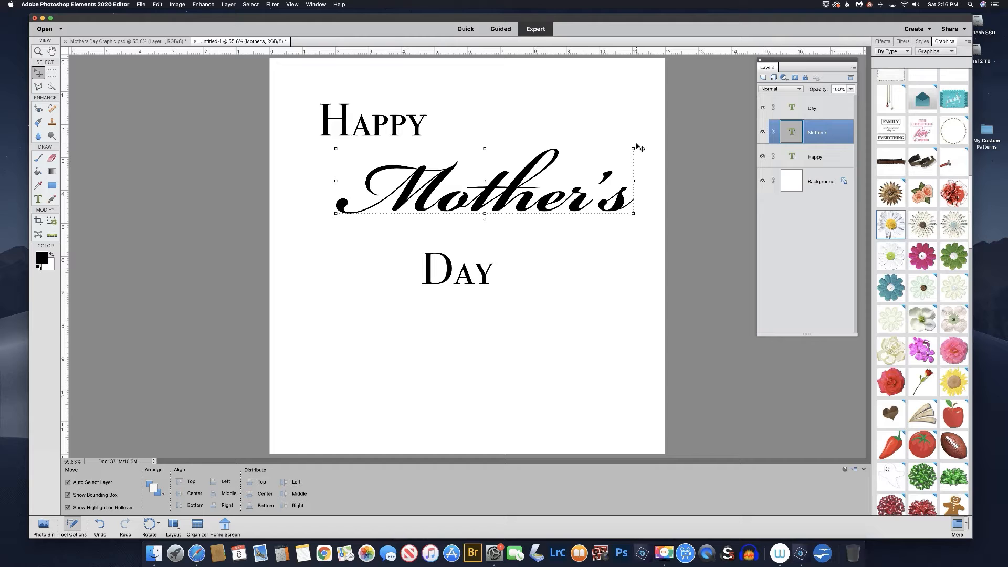
# Rotate "Mother's" by about -11.85 degrees so it slants upward, and shift it slightly left and up.
pyautogui.moveTo(636, 143); pyautogui.dragTo(609, 123)
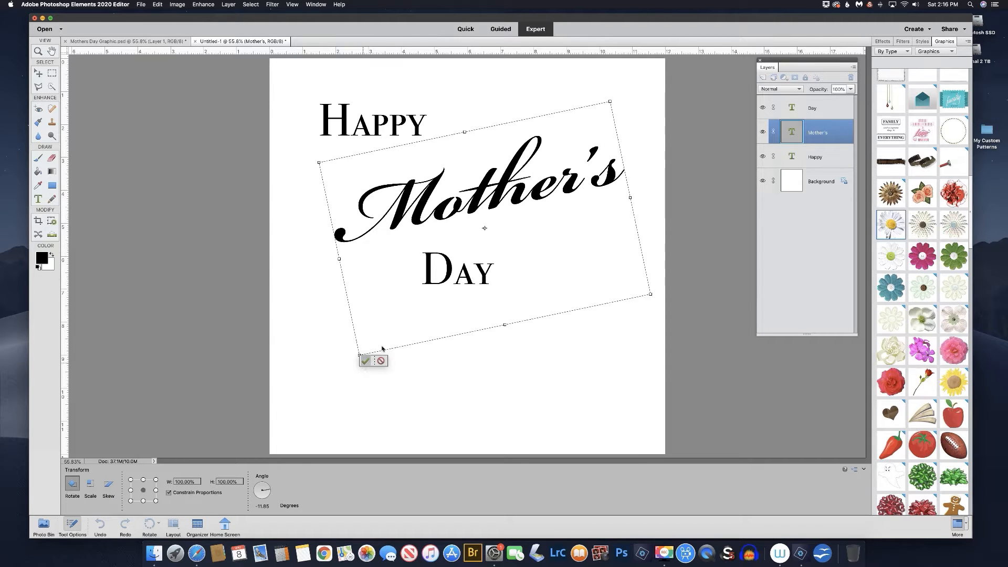
pyautogui.click(365, 361)
pyautogui.moveTo(494, 195); pyautogui.dragTo(477, 190)
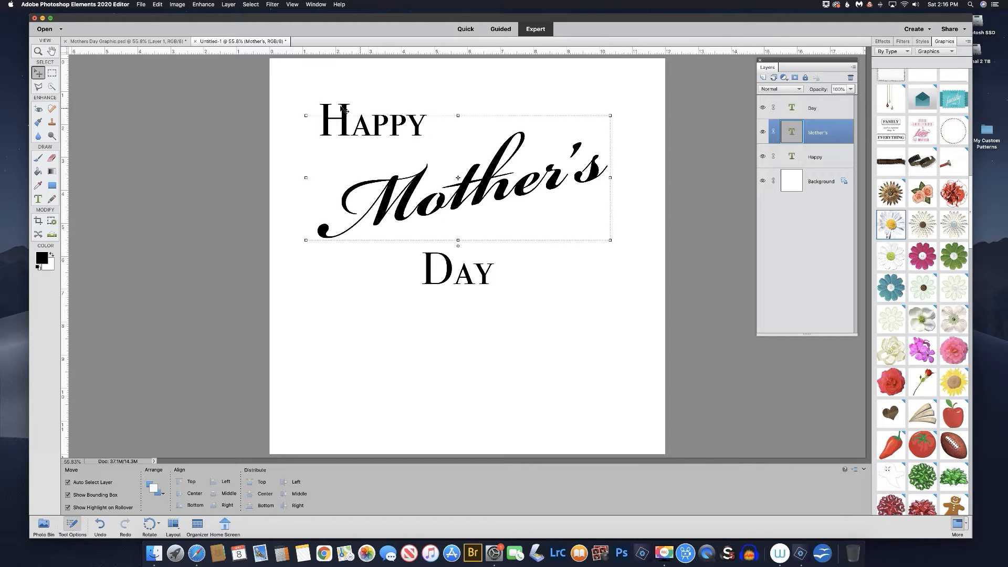
# Move "Happy" close above the start of "Mother's" and "Day" close beneath its end.
pyautogui.moveTo(350, 110); pyautogui.dragTo(384, 138)
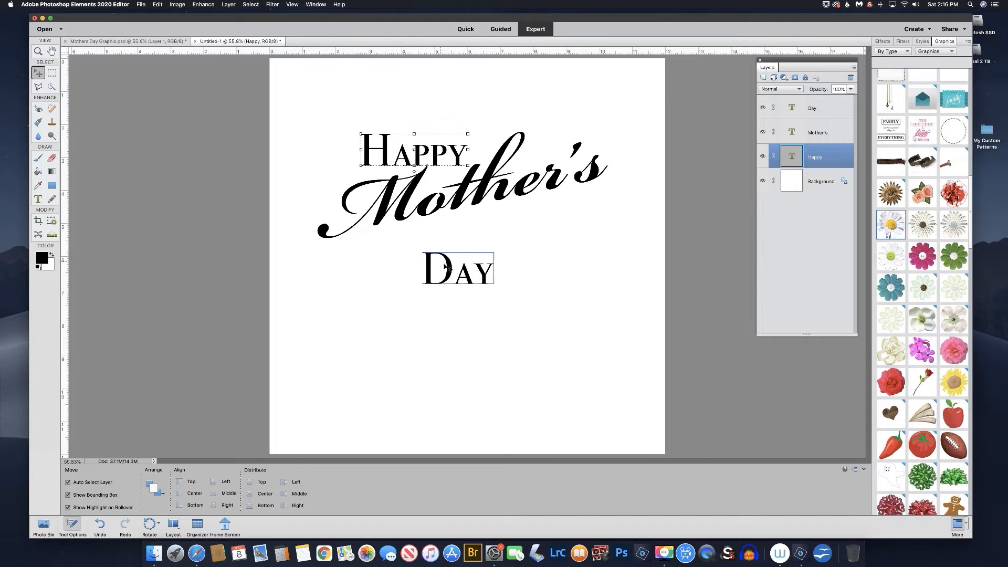
pyautogui.moveTo(454, 269); pyautogui.dragTo(558, 208)
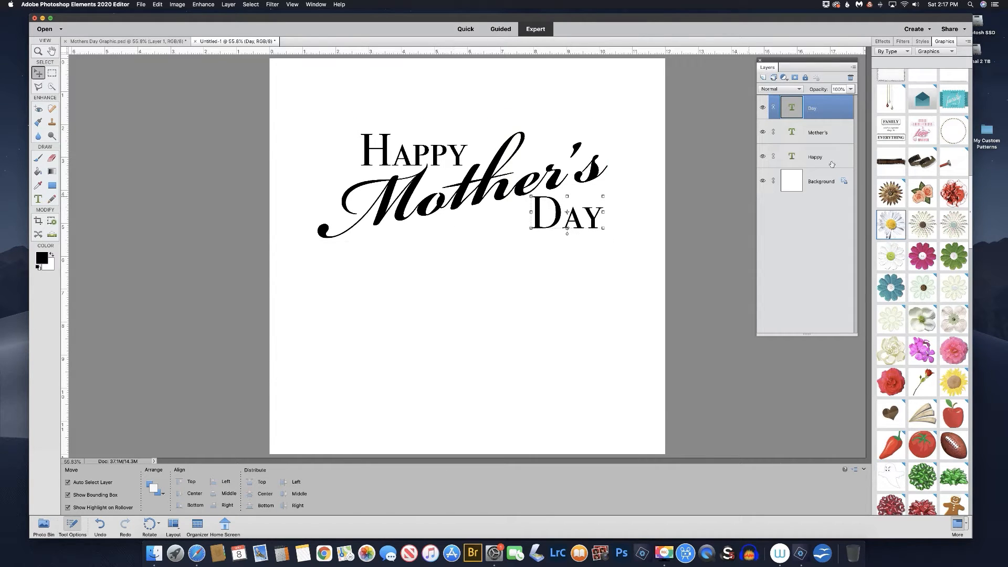
# Add the double-curved swirl ornament from the Shapes graphics just below the word "Mother's".
pyautogui.click(942, 52)
pyautogui.click(935, 59)
pyautogui.scroll(-15, 931, 163)
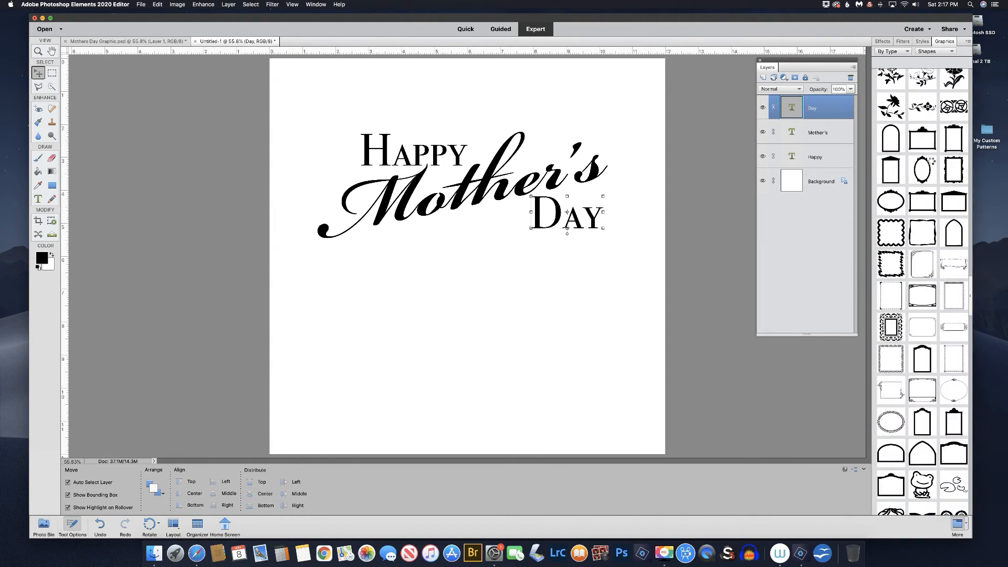
pyautogui.scroll(-10, 933, 160)
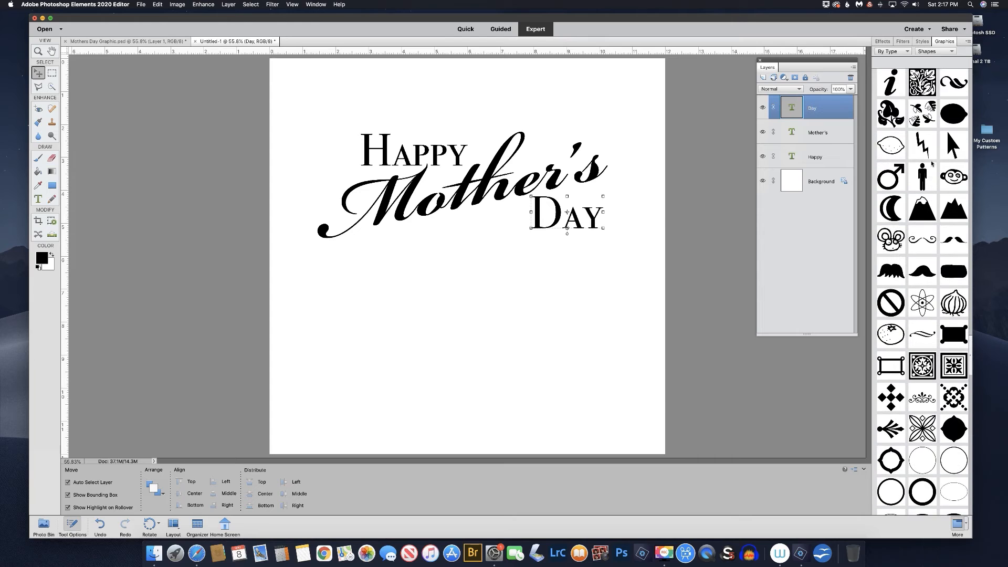
pyautogui.click(920, 335)
pyautogui.moveTo(920, 335); pyautogui.dragTo(462, 234)
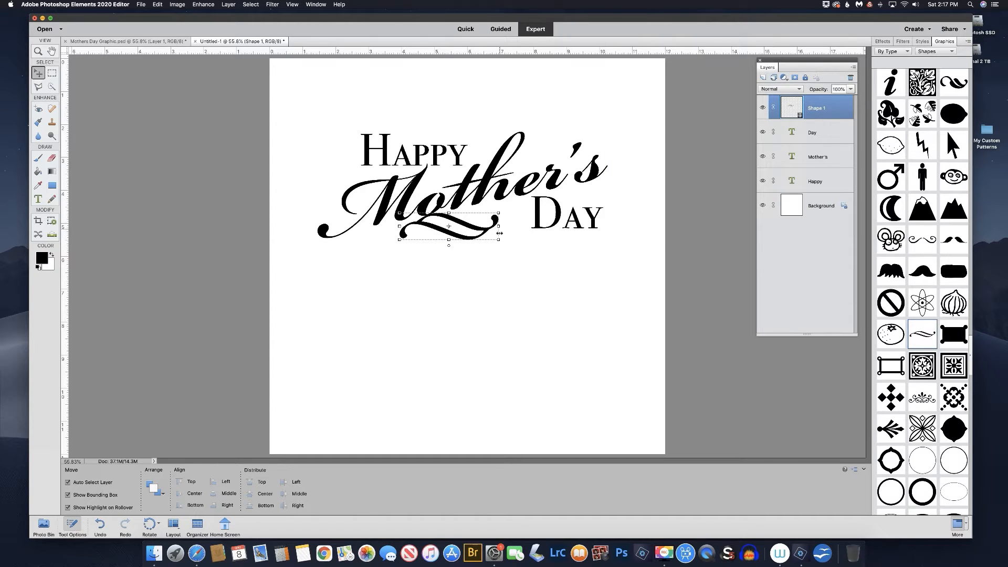
# Stretch the swirl ornament to about 155% width and 80% height, placing it under "Mother's" and beside "Day".
pyautogui.moveTo(499, 240); pyautogui.dragTo(528, 225)
pyautogui.moveTo(399, 226); pyautogui.dragTo(384, 226)
pyautogui.moveTo(457, 222); pyautogui.dragTo(451, 240)
pyautogui.moveTo(378, 229); pyautogui.dragTo(370, 229)
pyautogui.moveTo(447, 226); pyautogui.dragTo(446, 232)
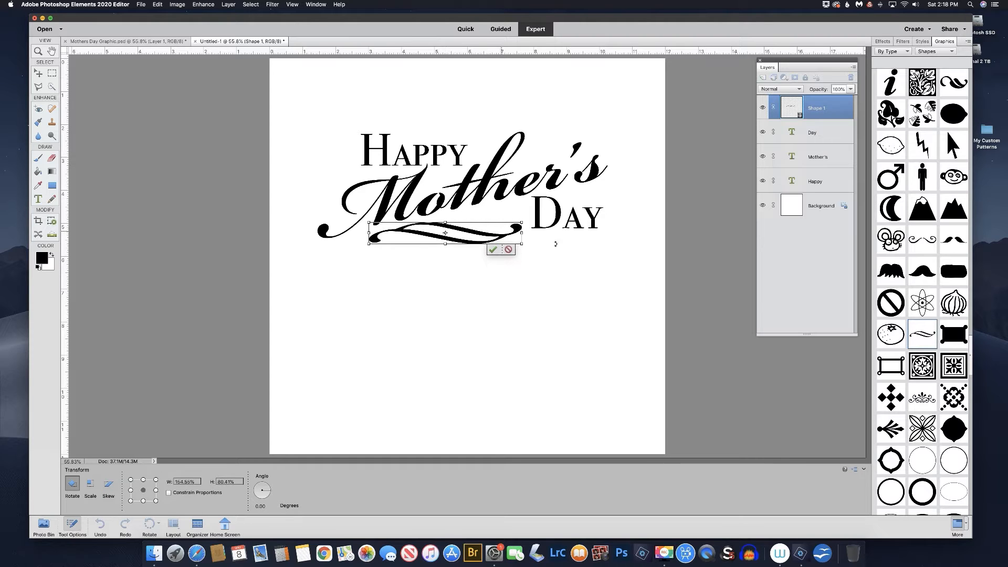
pyautogui.click(493, 251)
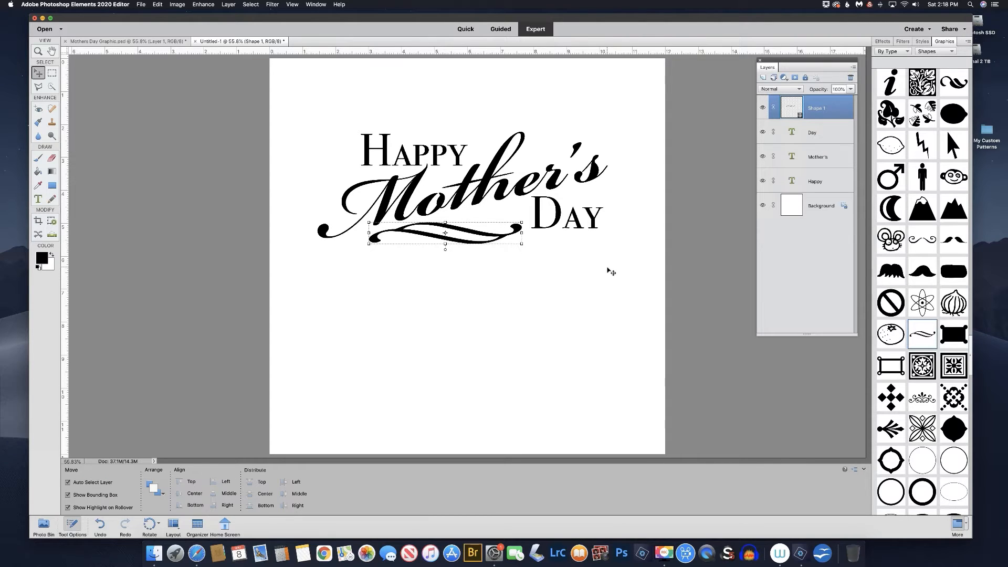
# Add the pink geranium flower from the Graphics collection to the upper left of the word "Happy".
pyautogui.click(944, 52)
pyautogui.click(932, 43)
pyautogui.scroll(-15, 920, 163)
pyautogui.scroll(2, 920, 164)
pyautogui.scroll(-2, 936, 320)
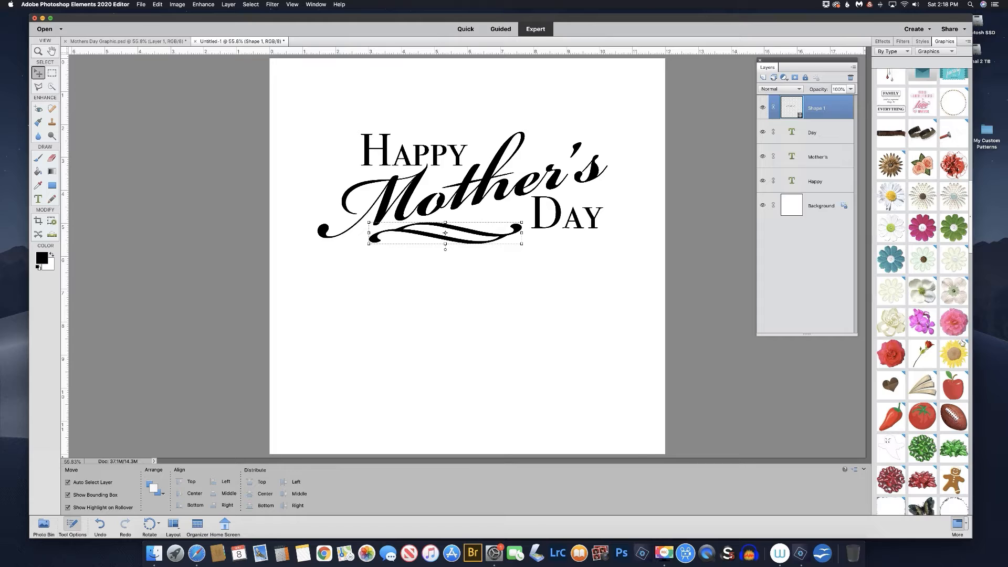
pyautogui.moveTo(922, 321); pyautogui.dragTo(331, 141)
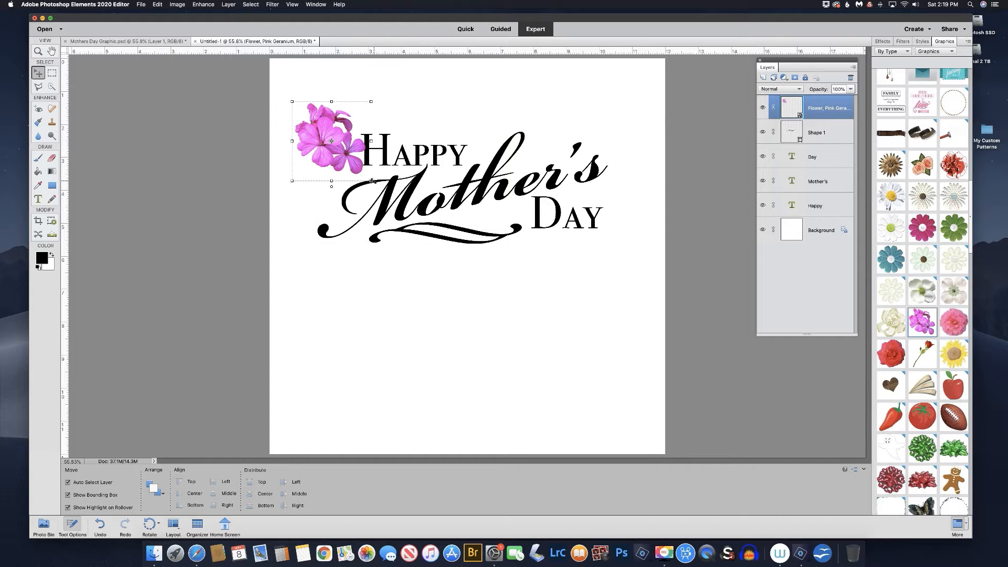
# Enlarge the pink geranium proportionally to about 127% so it overlaps the start of "Happy".
pyautogui.moveTo(371, 180); pyautogui.dragTo(392, 201)
pyautogui.moveTo(342, 137); pyautogui.dragTo(340, 135)
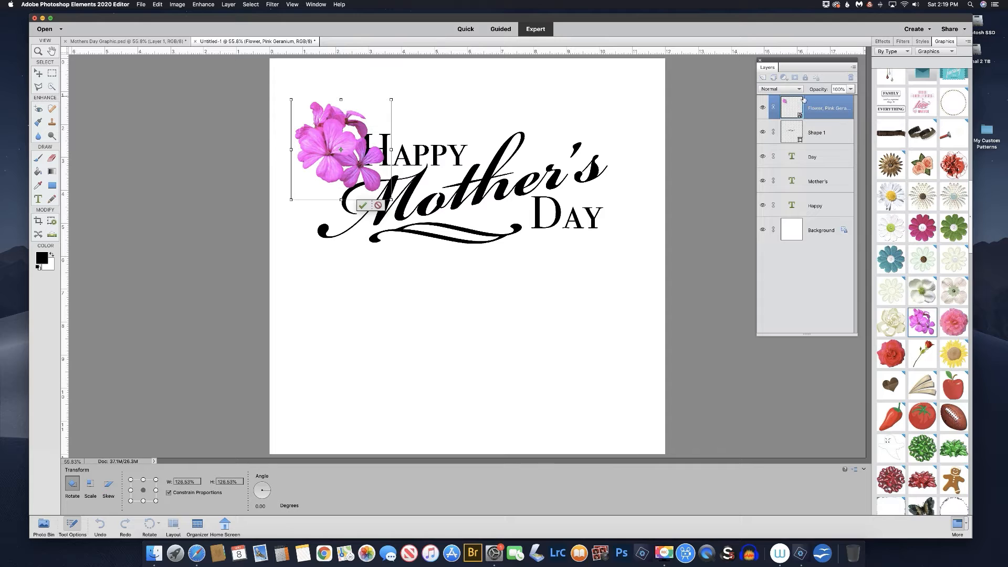
pyautogui.click(362, 204)
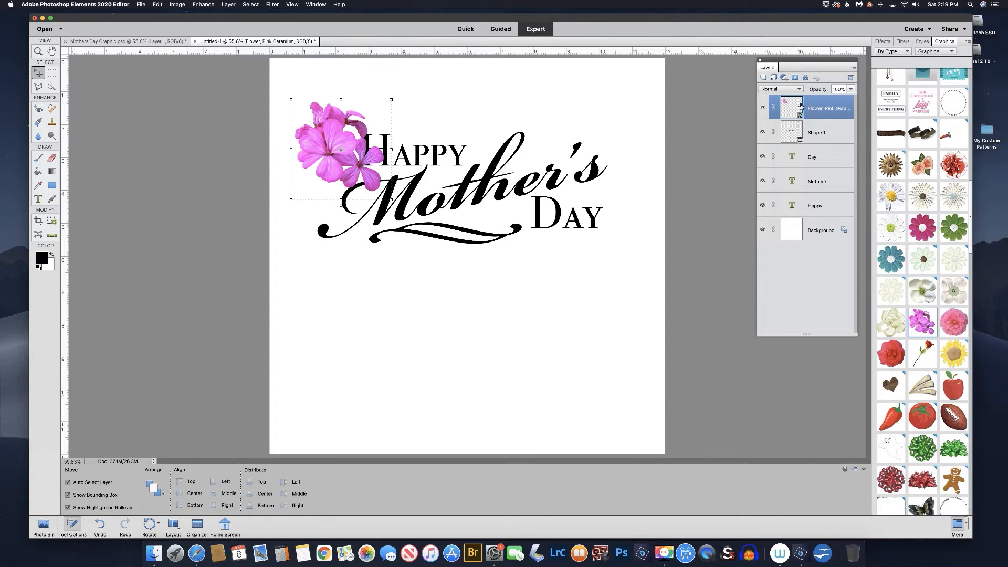
# Duplicate the pink geranium layer and move the copy below the original, over the start of "Mother's".
pyautogui.press('super')
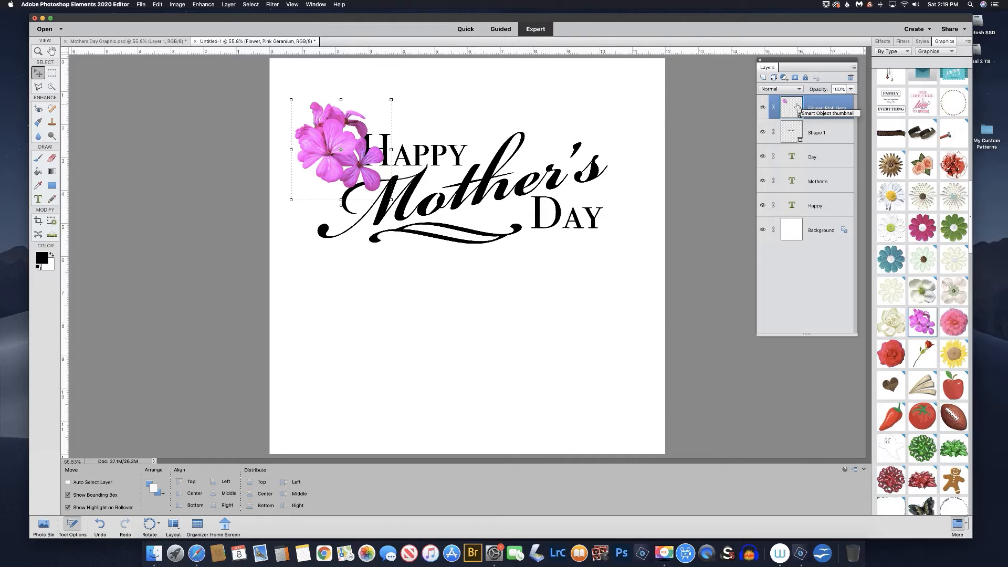
pyautogui.press('super+j')
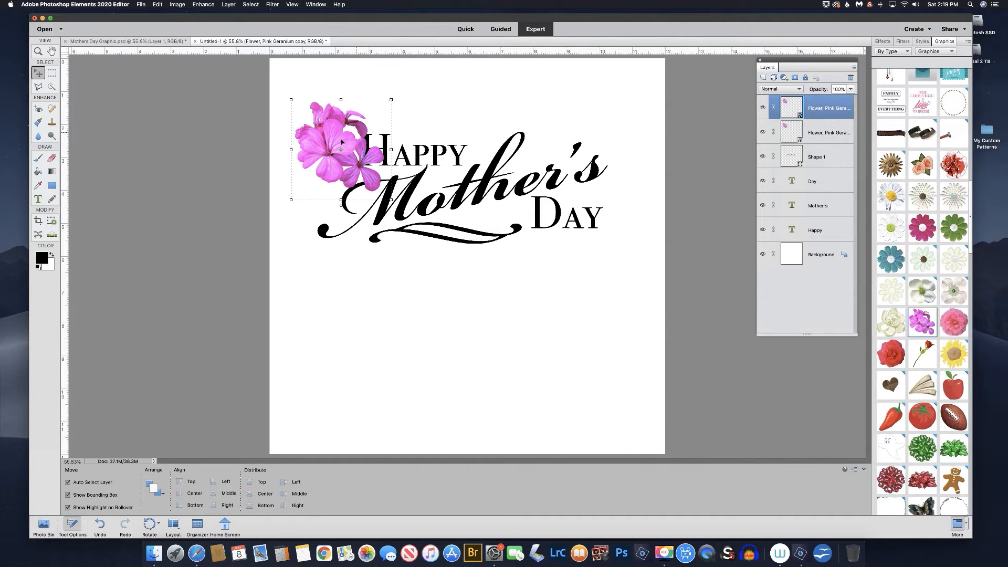
pyautogui.moveTo(337, 141); pyautogui.dragTo(328, 192)
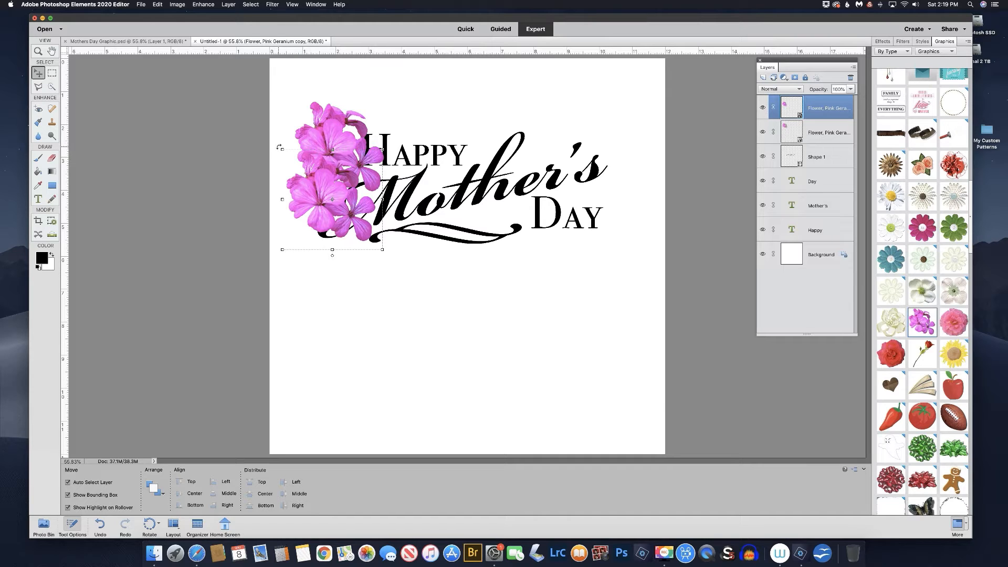
# Rotate the lower geranium copy by about 75 degrees and shift it slightly left, keeping it over the start of "Mother's".
pyautogui.moveTo(280, 146); pyautogui.dragTo(366, 149)
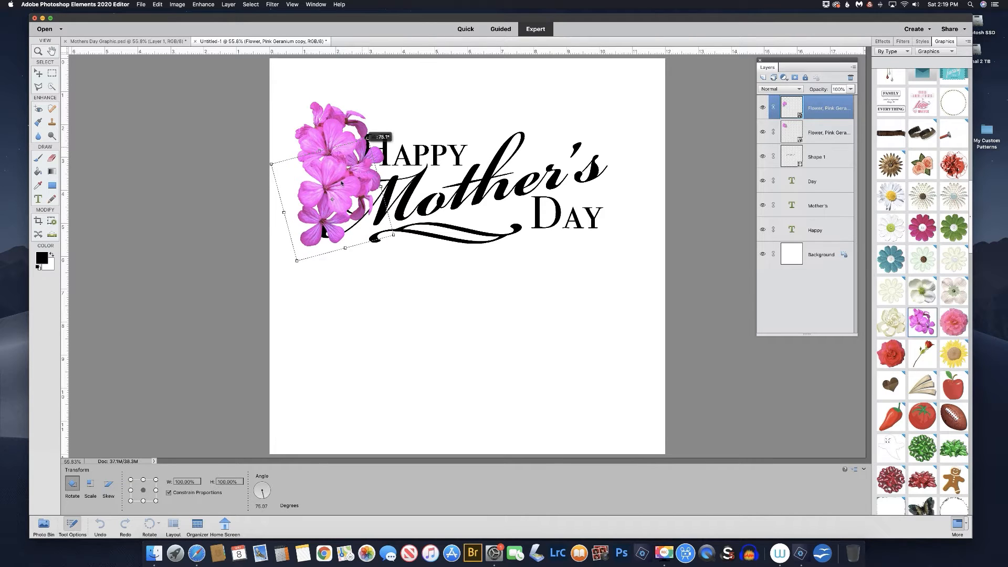
pyautogui.moveTo(331, 179); pyautogui.dragTo(321, 180)
pyautogui.click(296, 268)
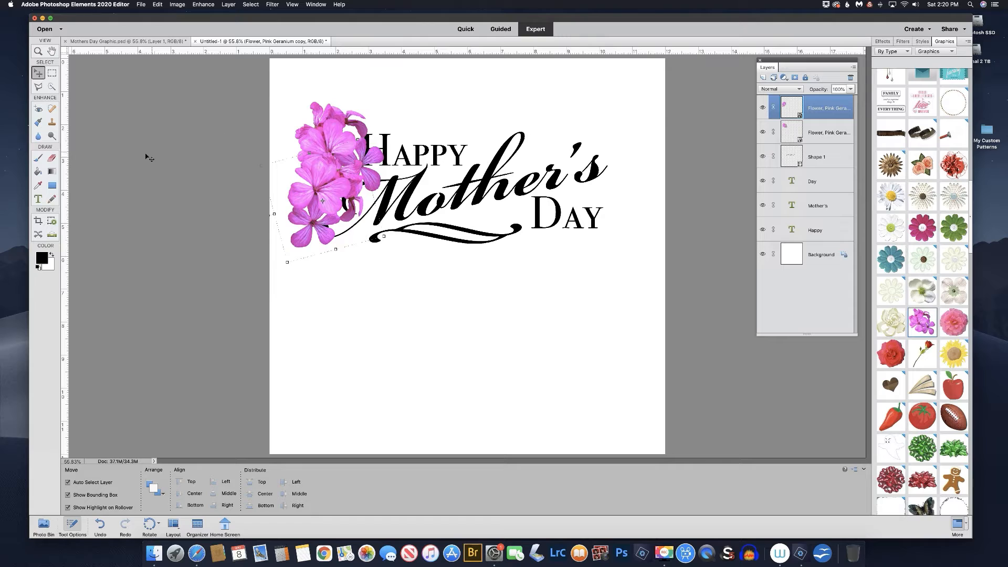
# Draw a rectangle shape directly above the Background layer, large enough to sit behind all the text.
pyautogui.click(51, 185)
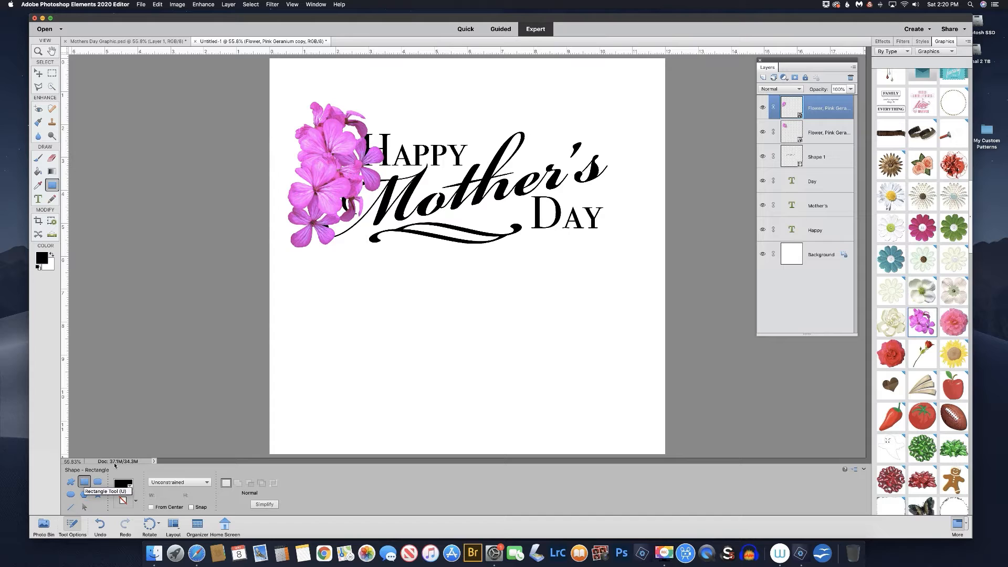
pyautogui.click(801, 254)
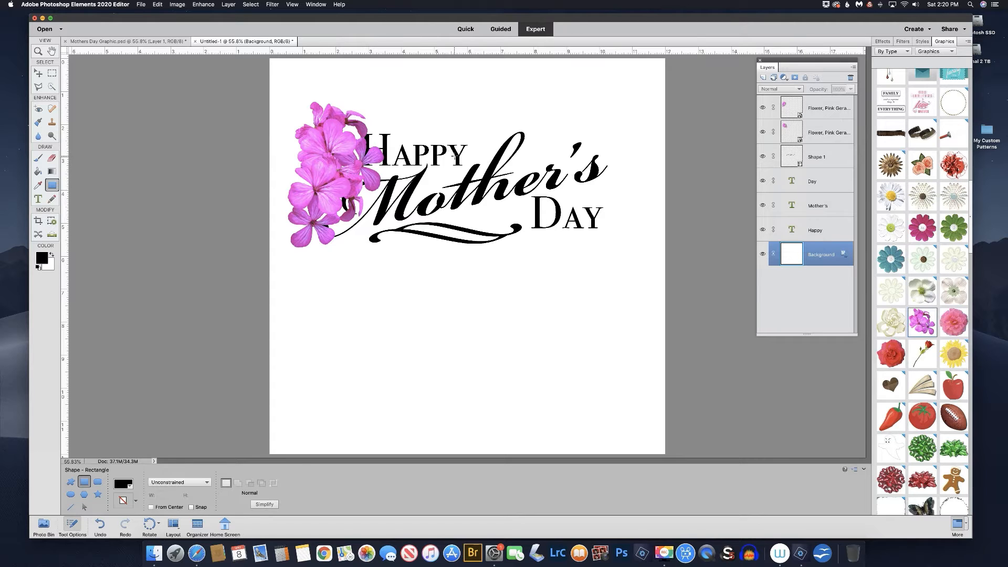
pyautogui.moveTo(297, 124); pyautogui.dragTo(623, 253)
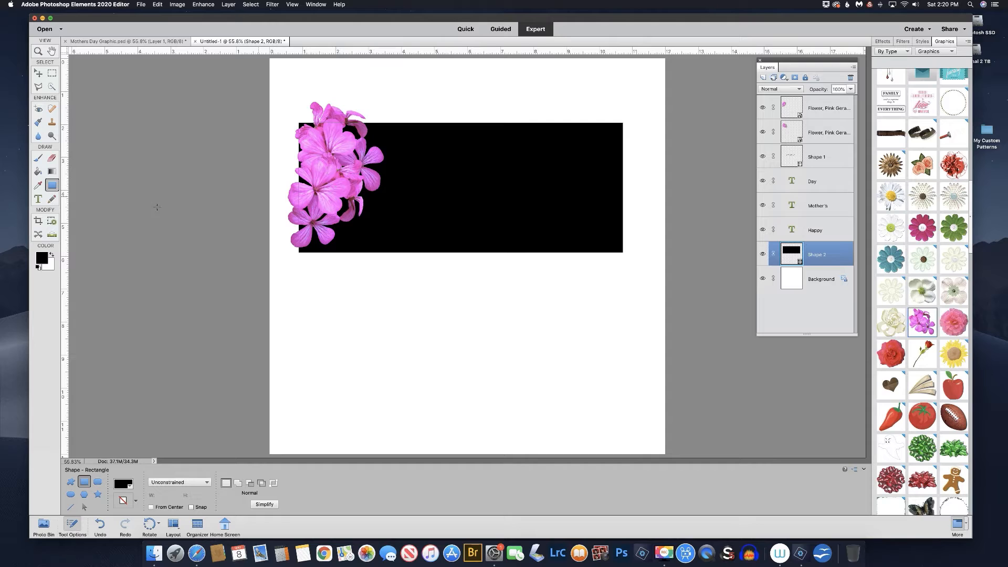
# Sample the pink ff77ff from the geranium petals as the foreground color and fill the rectangle with it.
pyautogui.click(41, 257)
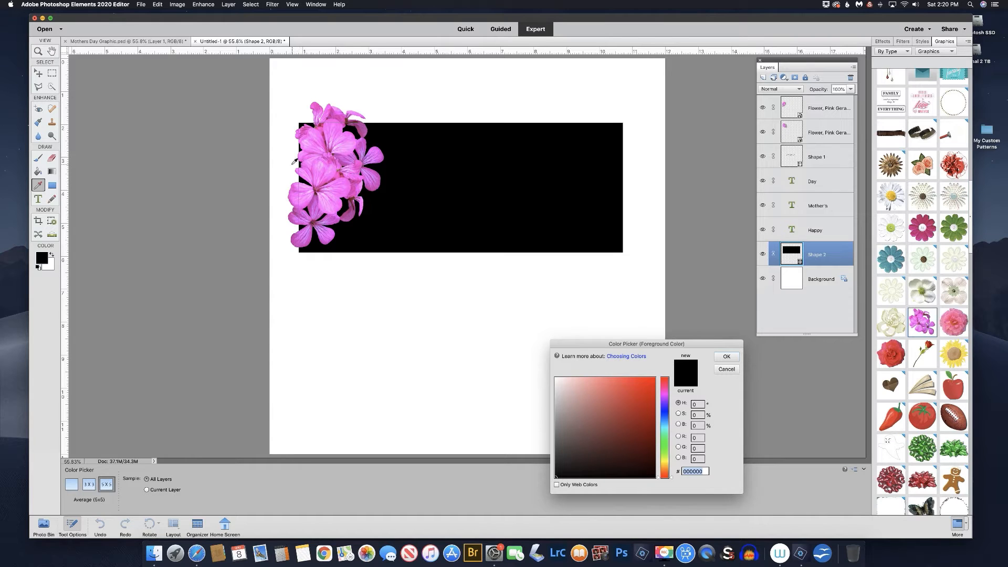
pyautogui.click(326, 165)
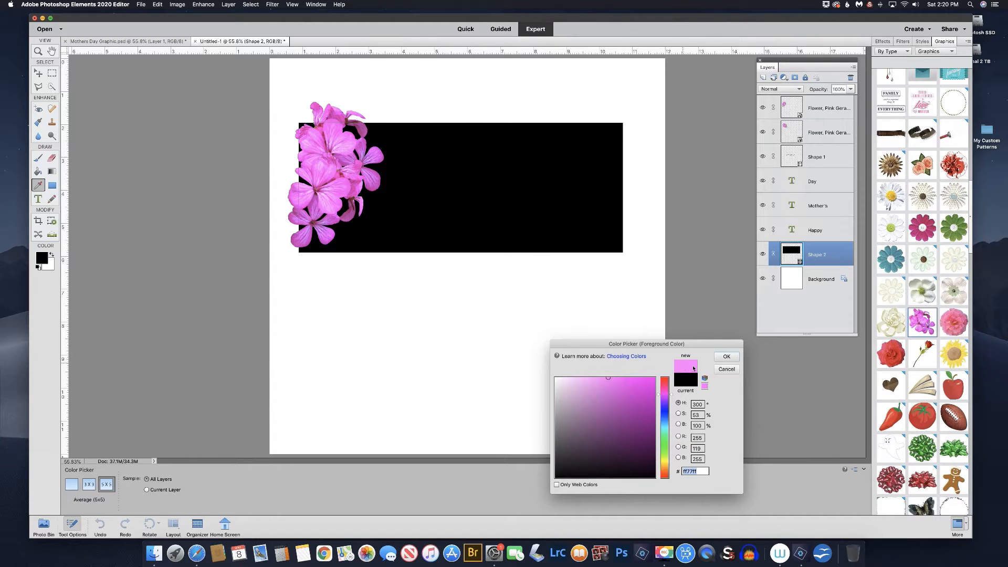
pyautogui.click(728, 358)
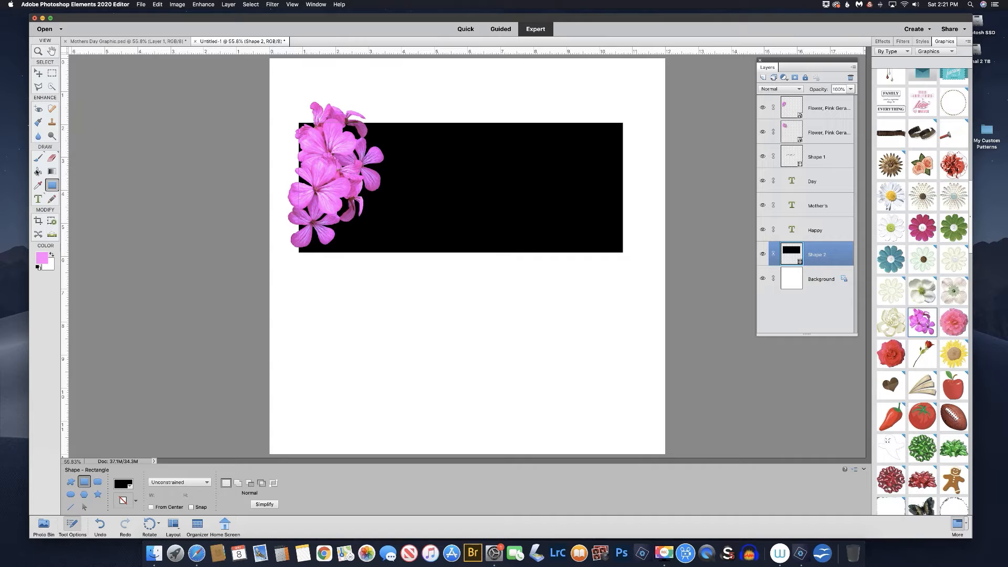
pyautogui.click(38, 171)
pyautogui.click(447, 179)
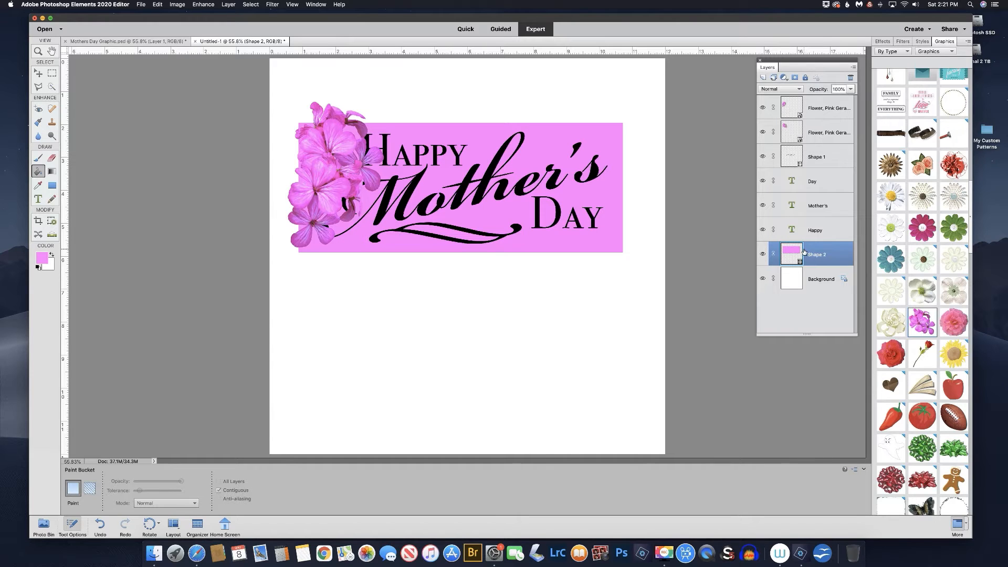
# Duplicate the pink rectangle layer and fill the copy with light blue 77fdff.
pyautogui.press('super+j')
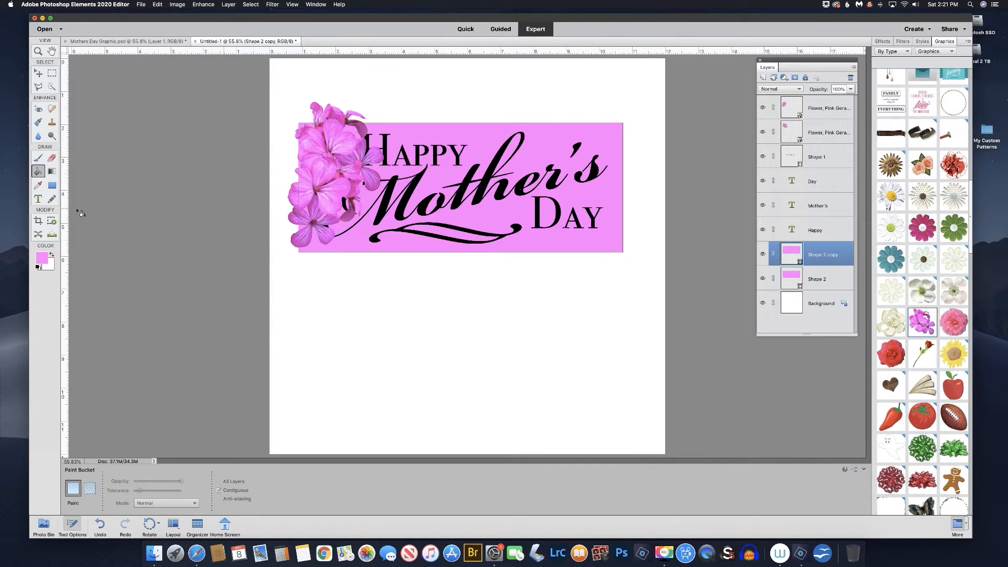
pyautogui.click(41, 258)
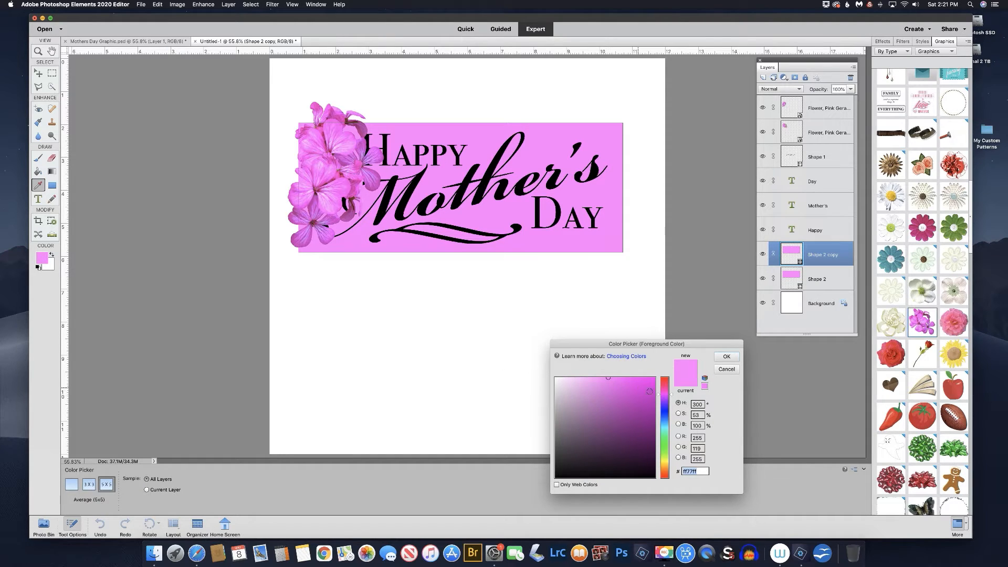
pyautogui.click(665, 430)
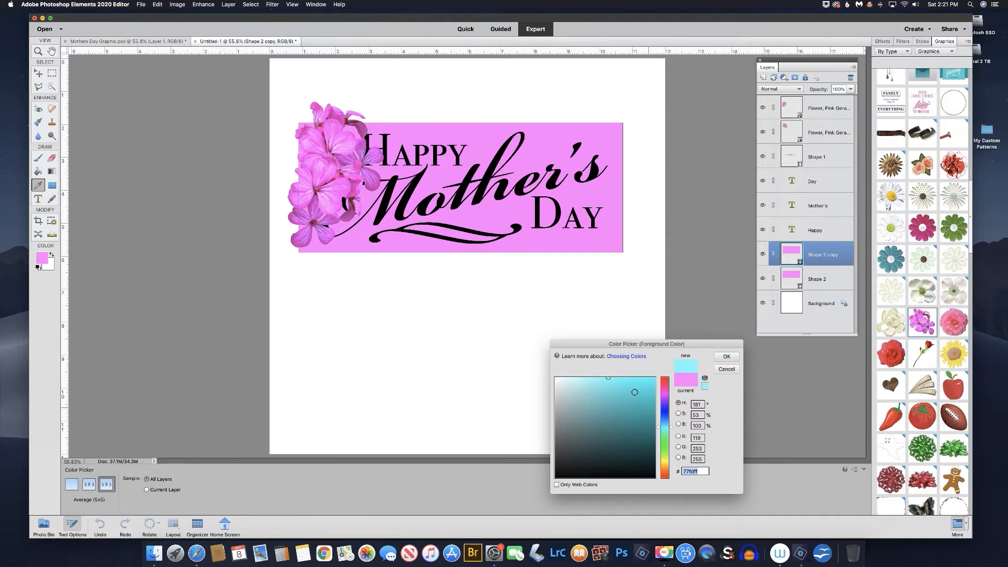
pyautogui.click(735, 356)
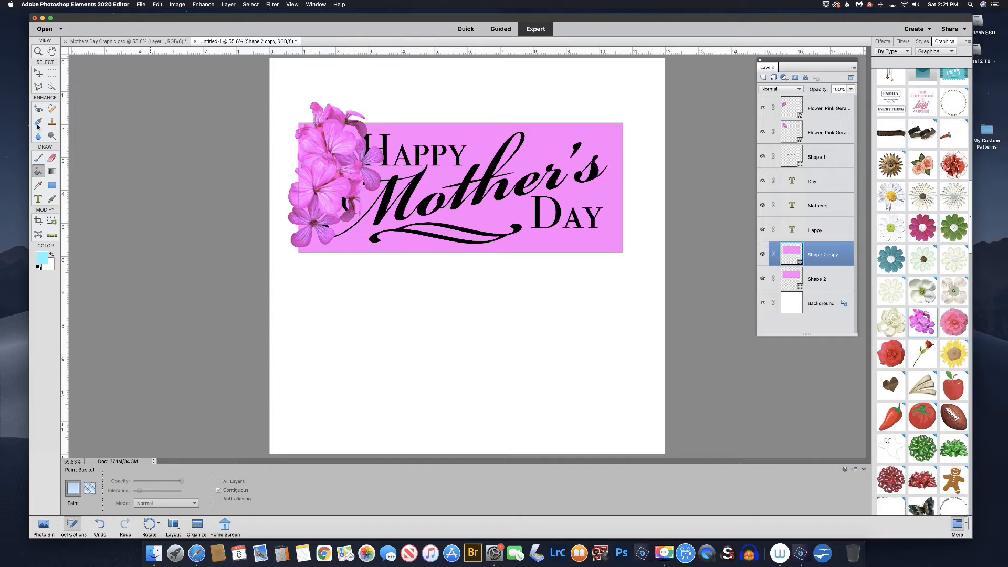
pyautogui.click(477, 145)
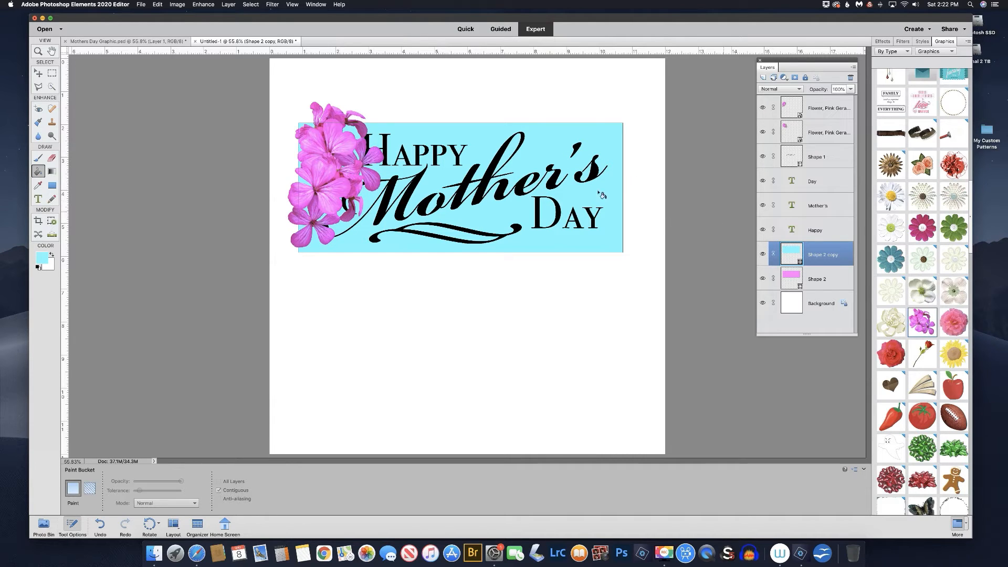
# Rotate the light blue rectangle about 2.7 degrees clockwise, accepting its conversion to a regular path.
pyautogui.click(37, 74)
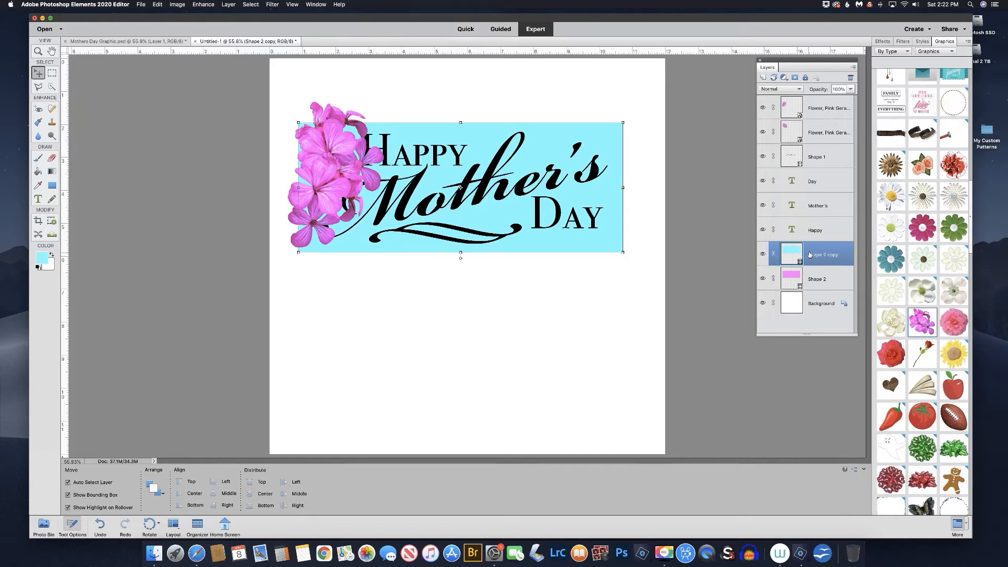
pyautogui.press('super')
pyautogui.press('super+t')
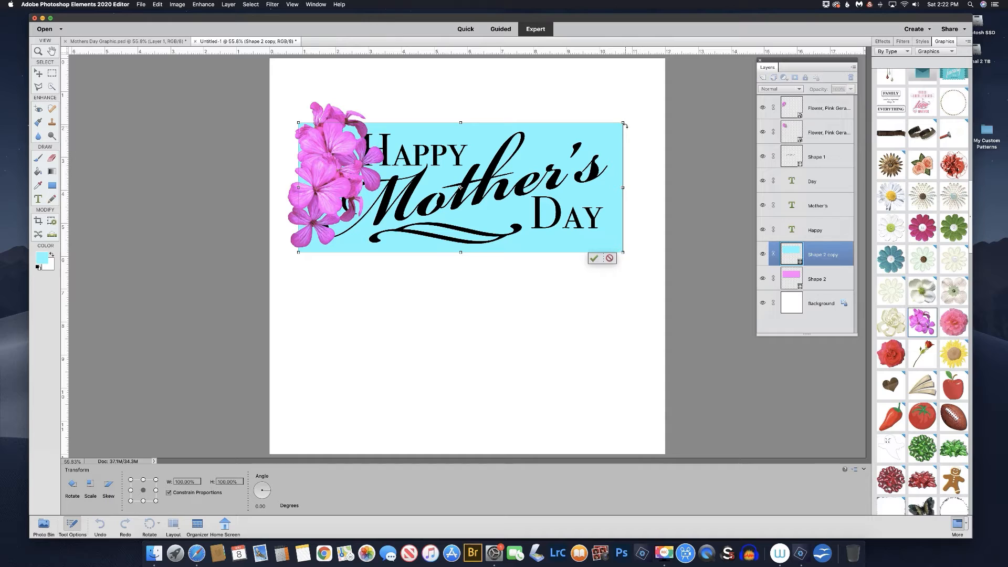
pyautogui.moveTo(625, 125); pyautogui.dragTo(630, 128)
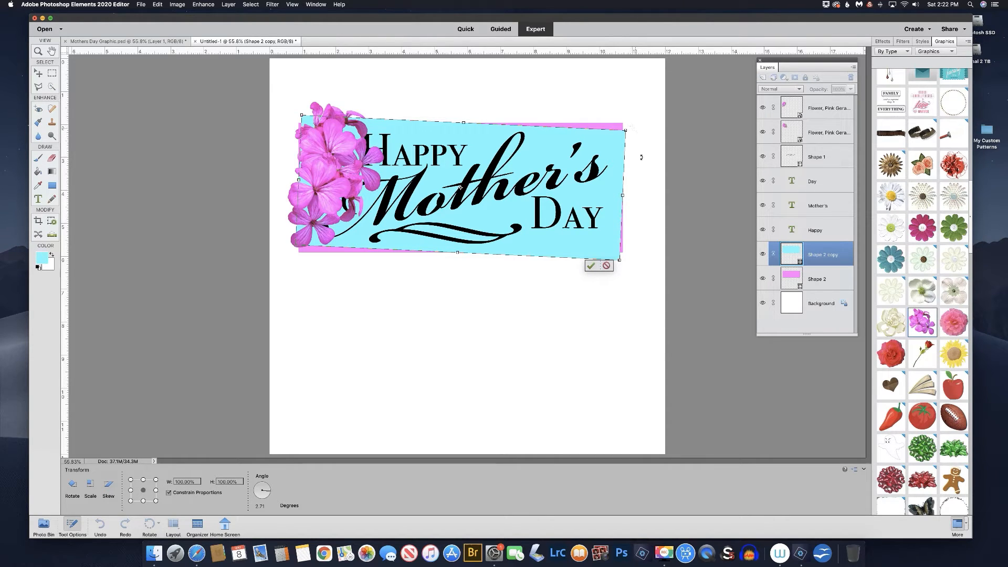
pyautogui.click(591, 265)
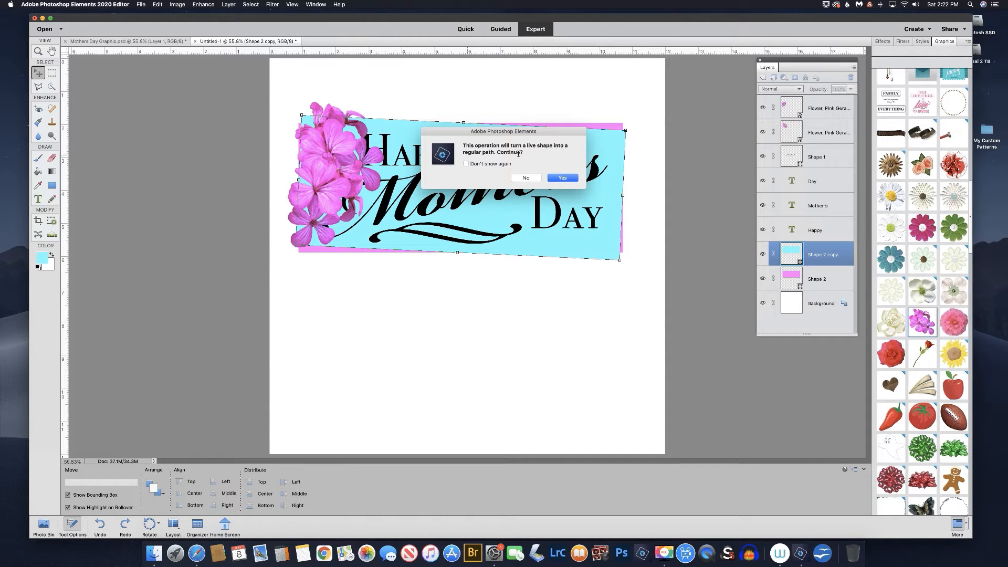
pyautogui.click(567, 178)
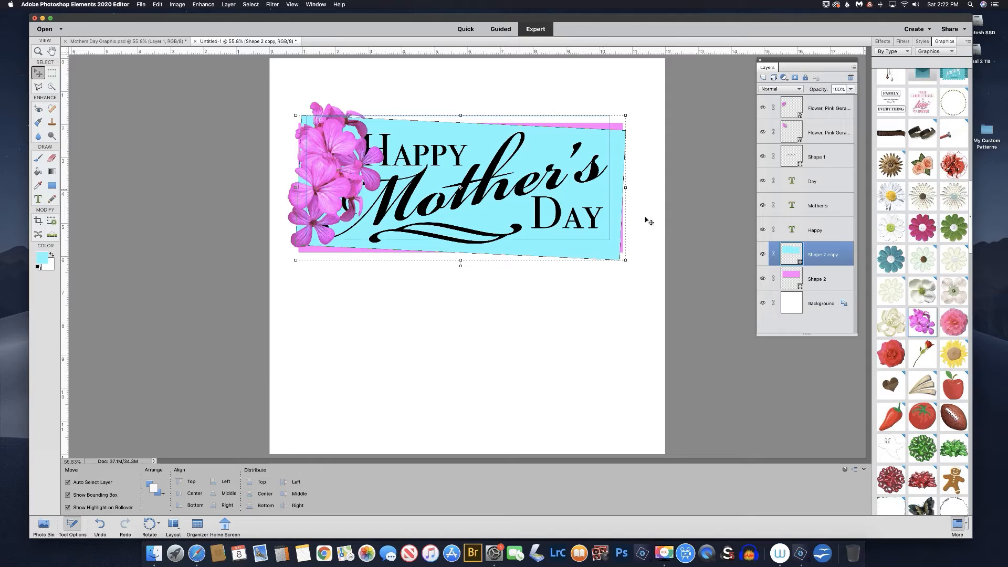
# Rotate the pink rectangle about 2.8 degrees counterclockwise behind the blue one, accepting its conversion to a regular path.
pyautogui.click(812, 277)
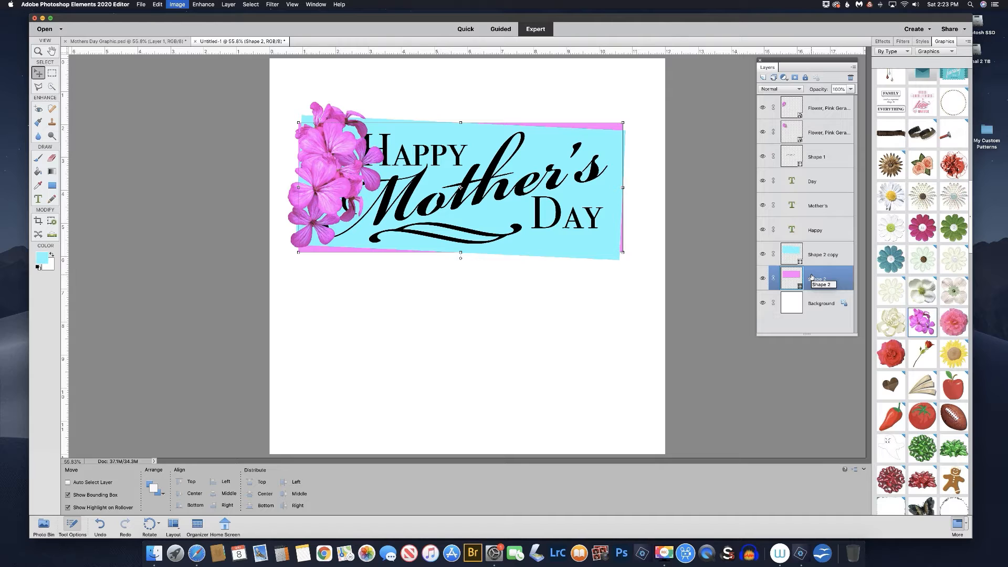
pyautogui.click(641, 189)
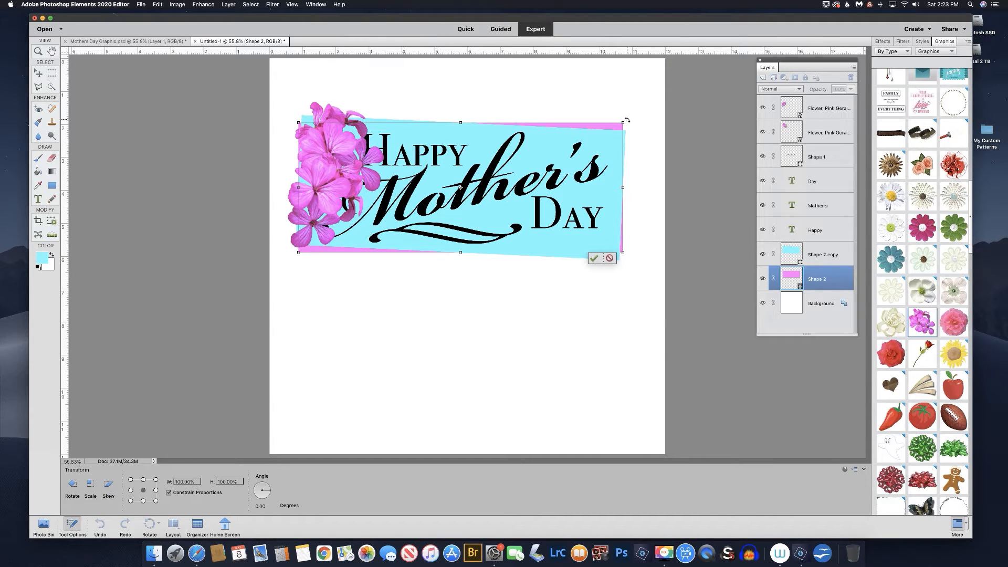
pyautogui.moveTo(627, 120); pyautogui.dragTo(622, 114)
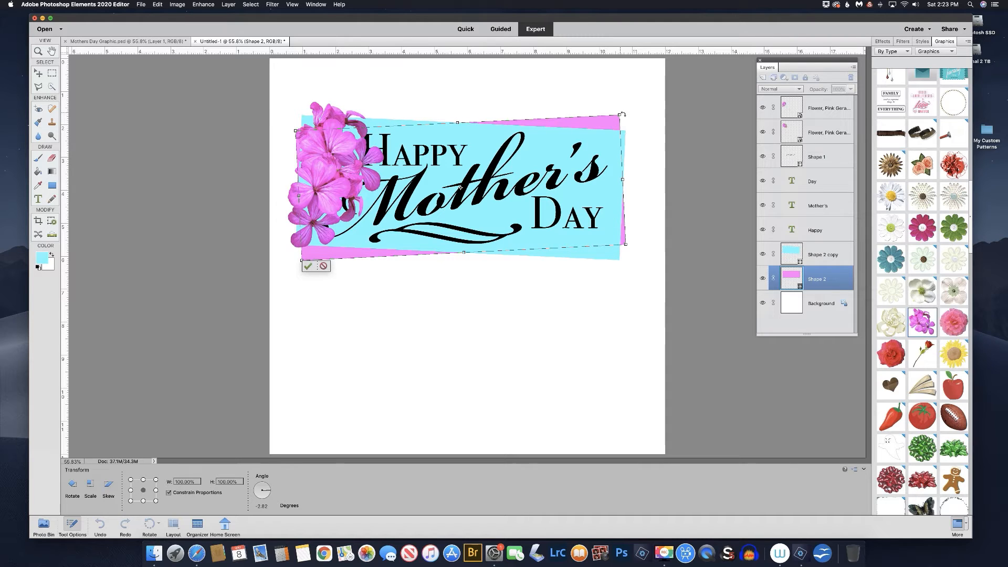
pyautogui.click(308, 266)
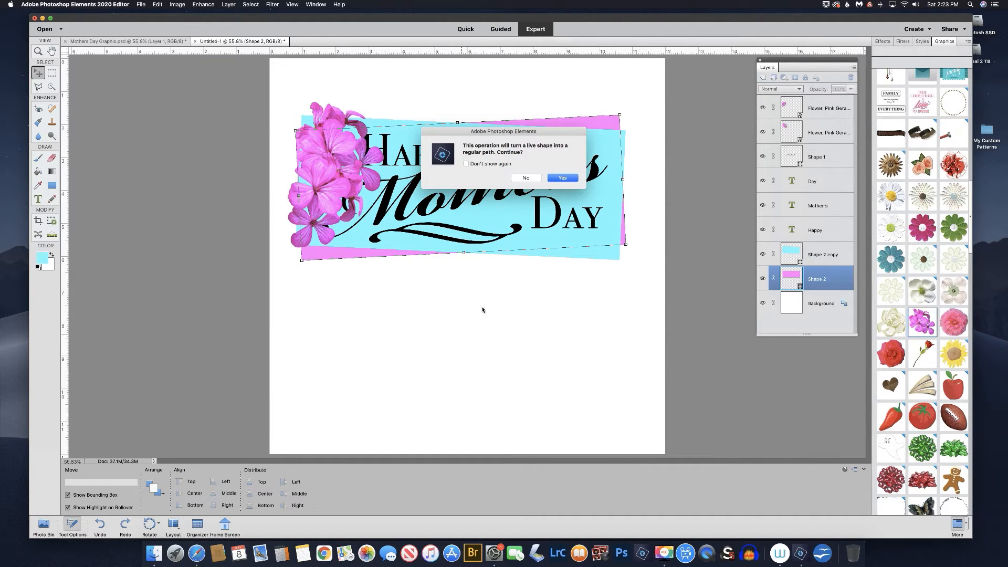
pyautogui.click(563, 179)
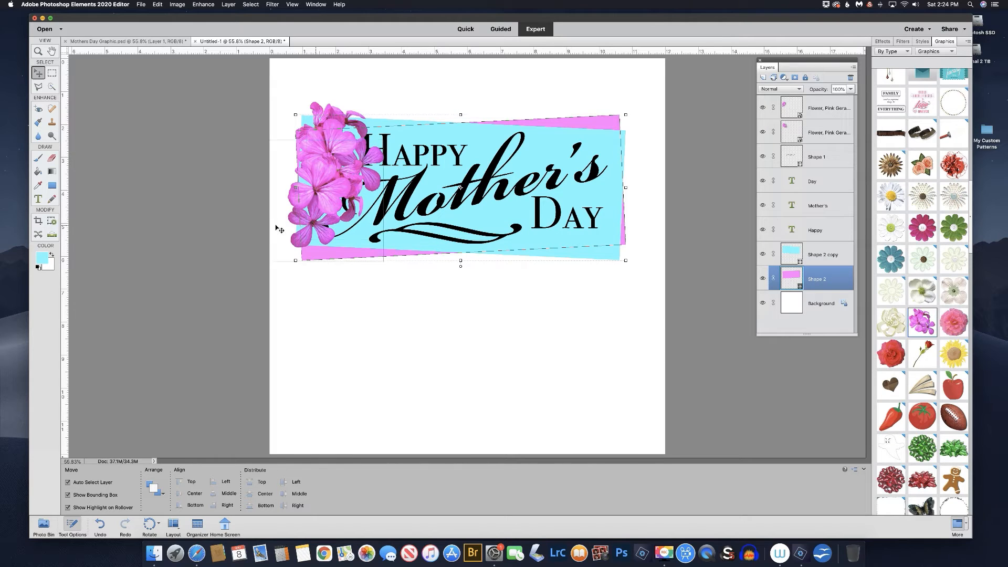
# Sample the pink ff77ff from the rear rectangle and recolor the "Mother's" text with it.
pyautogui.click(42, 259)
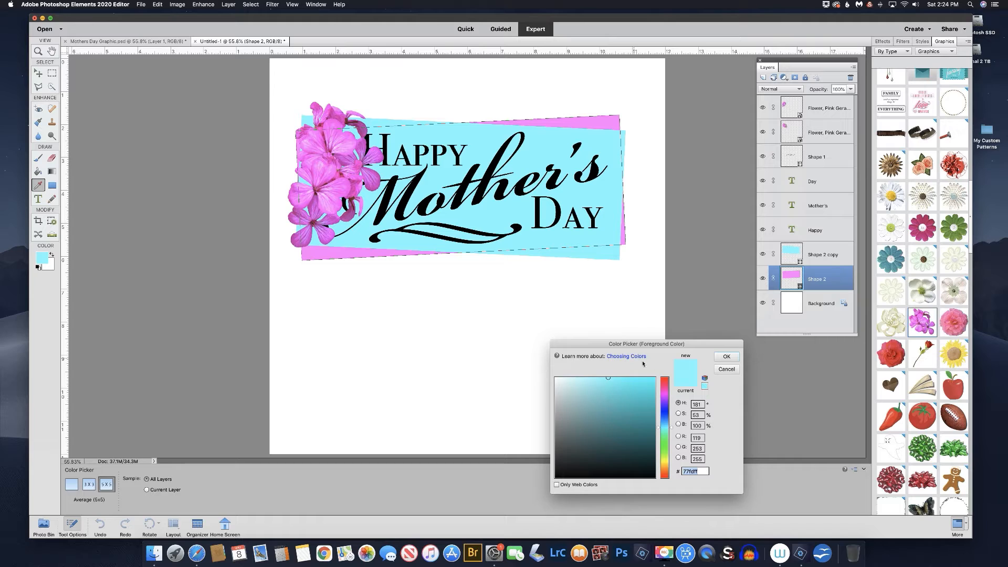
pyautogui.click(324, 254)
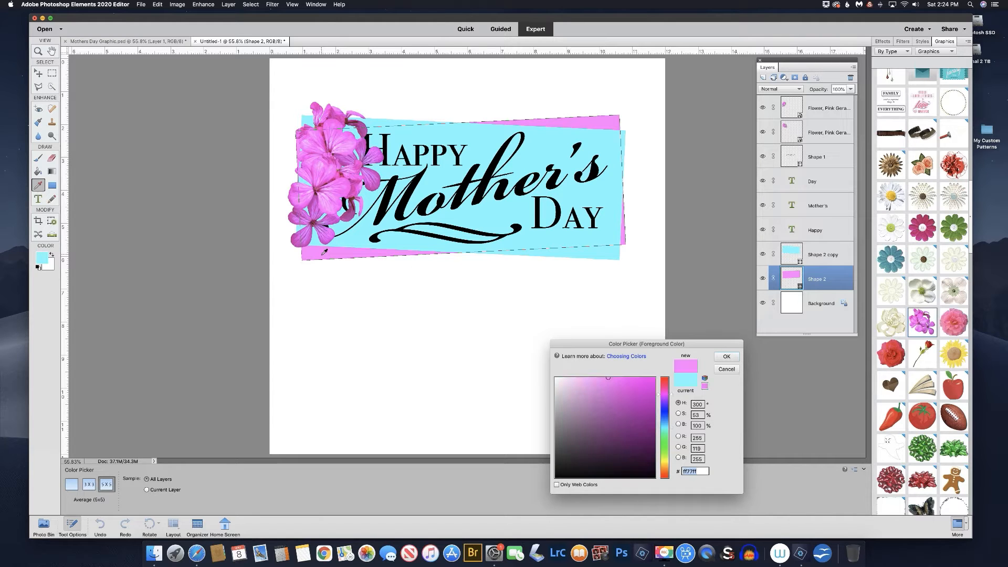
pyautogui.click(727, 357)
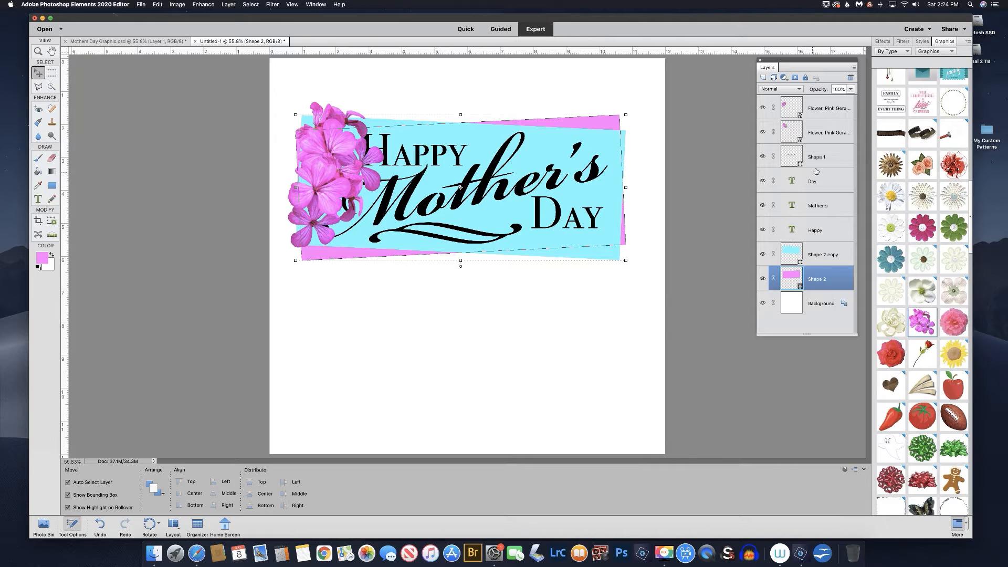
pyautogui.click(807, 204)
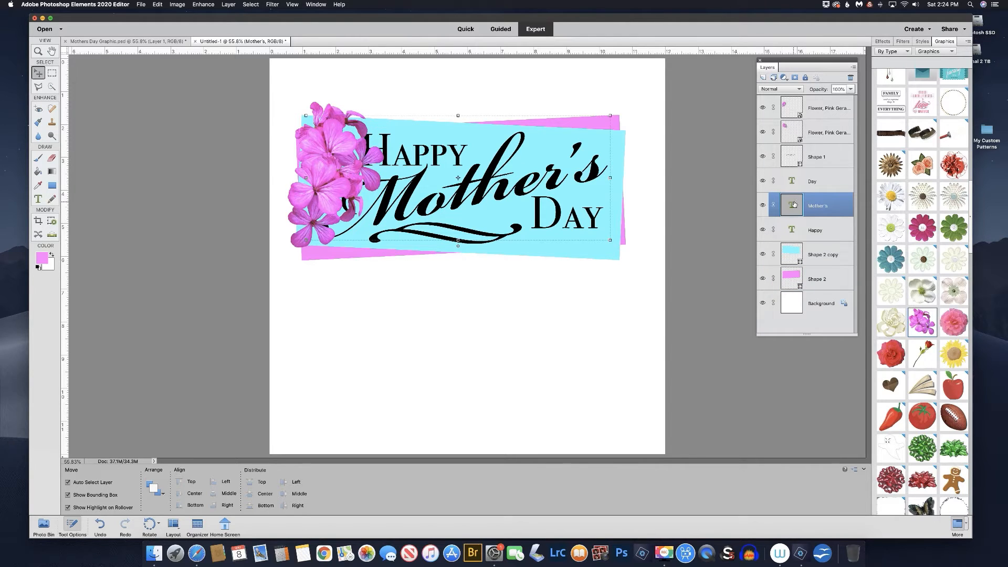
pyautogui.doubleClick(798, 205)
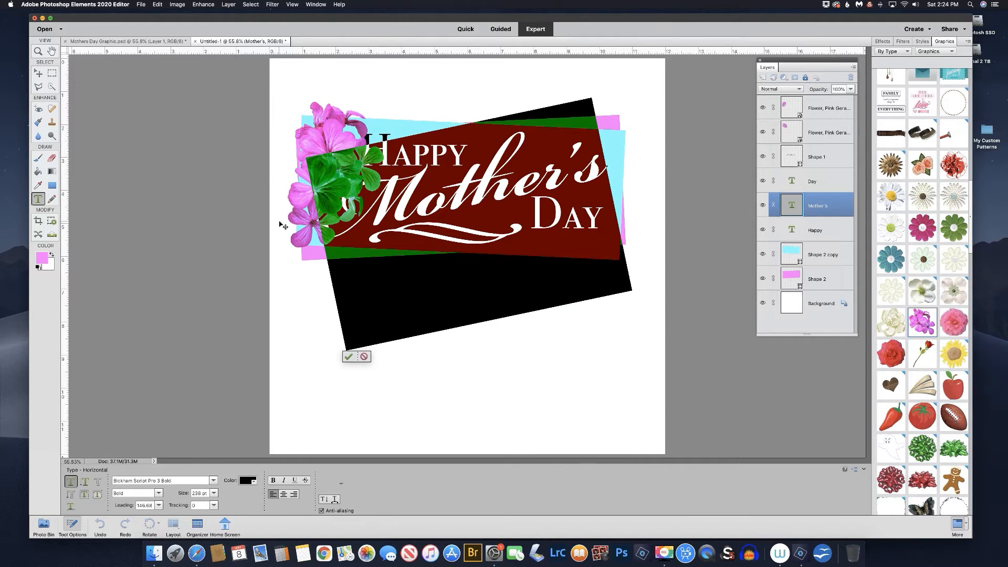
pyautogui.click(44, 259)
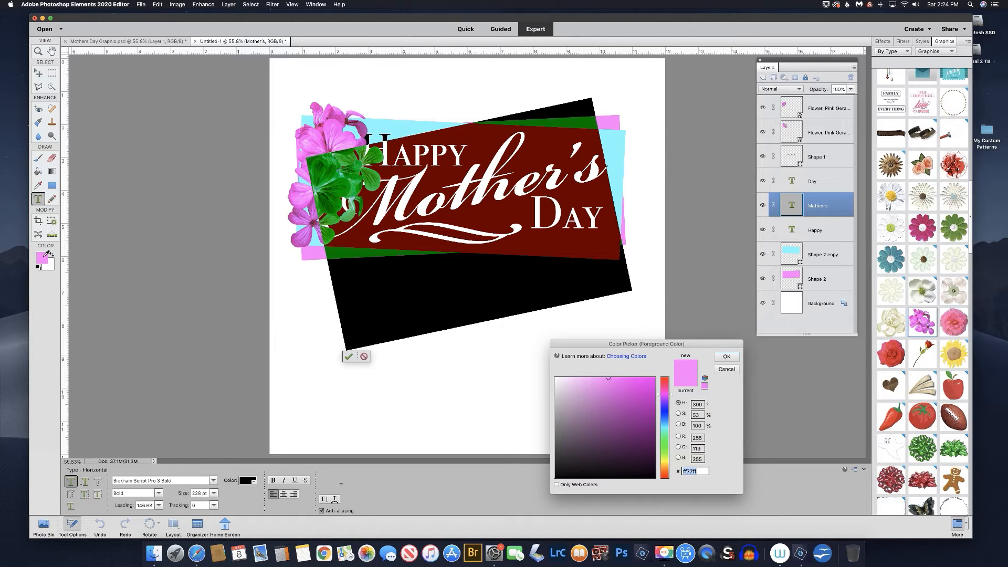
pyautogui.click(726, 359)
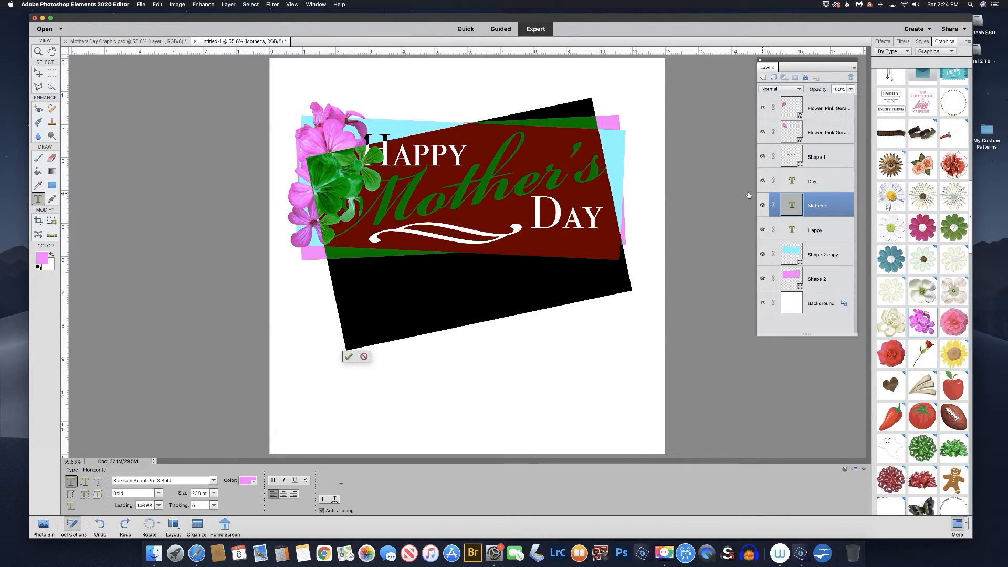
pyautogui.click(348, 357)
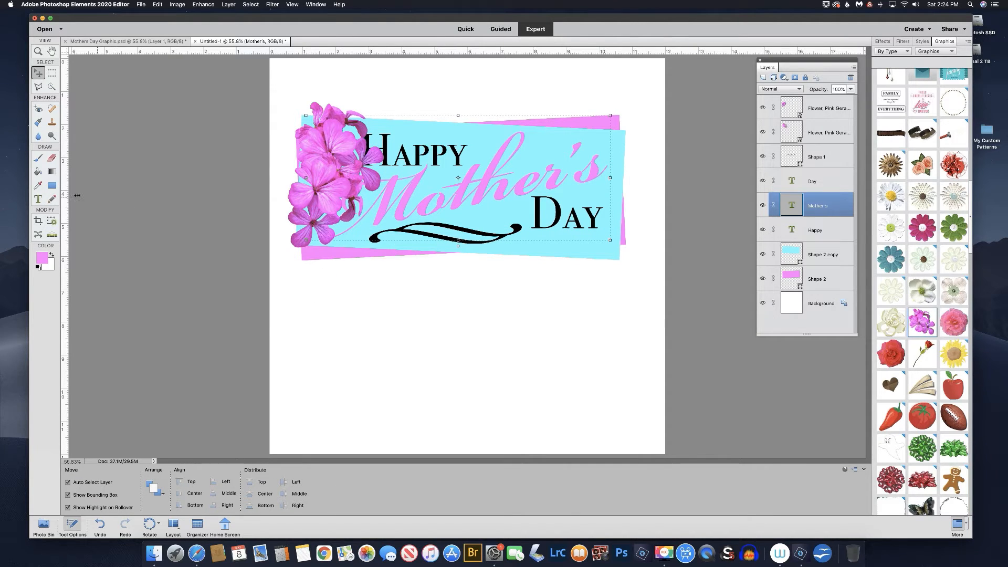
# Fill the swirl ornament under "Mother's" with the same pink using the Paint Bucket.
pyautogui.click(810, 157)
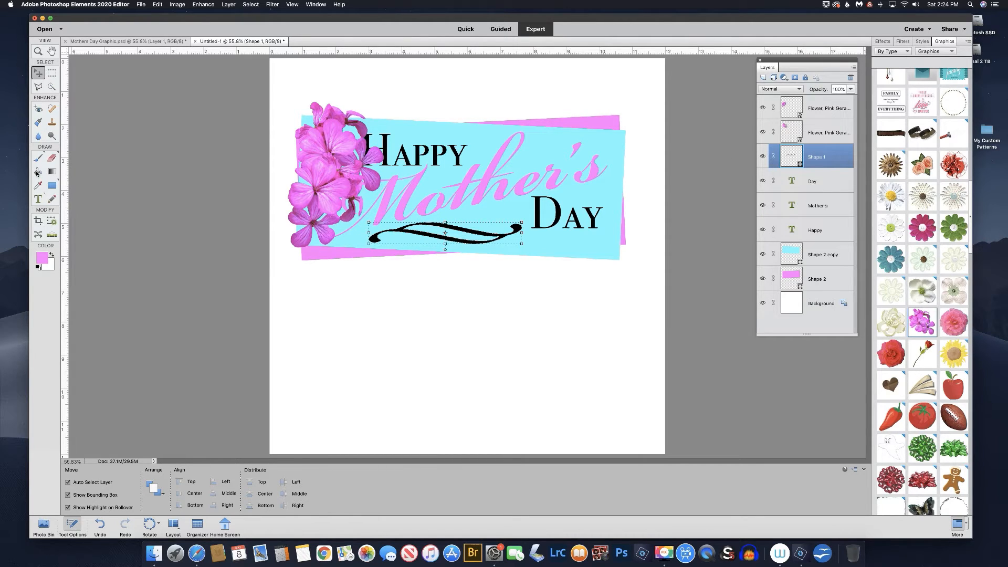
pyautogui.click(38, 171)
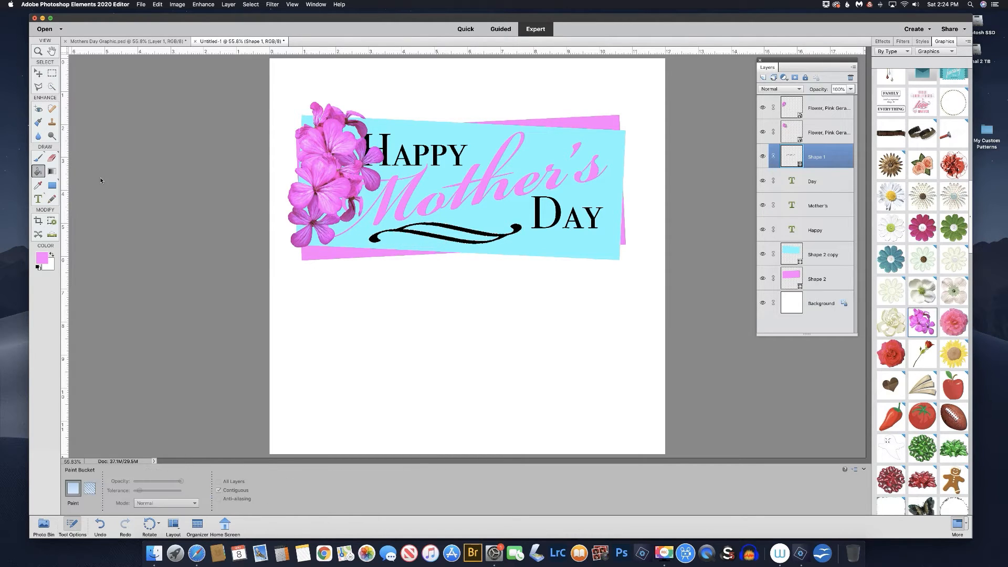
pyautogui.click(473, 234)
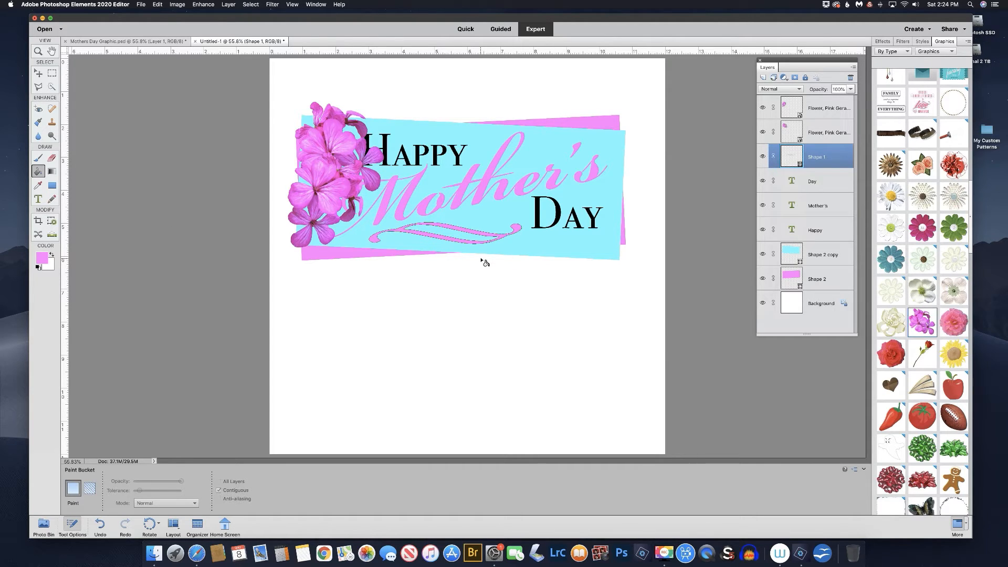
# Add a 10 px black outside stroke and a 32 px upward bevel to the "Mother's" text layer.
pyautogui.click(824, 204)
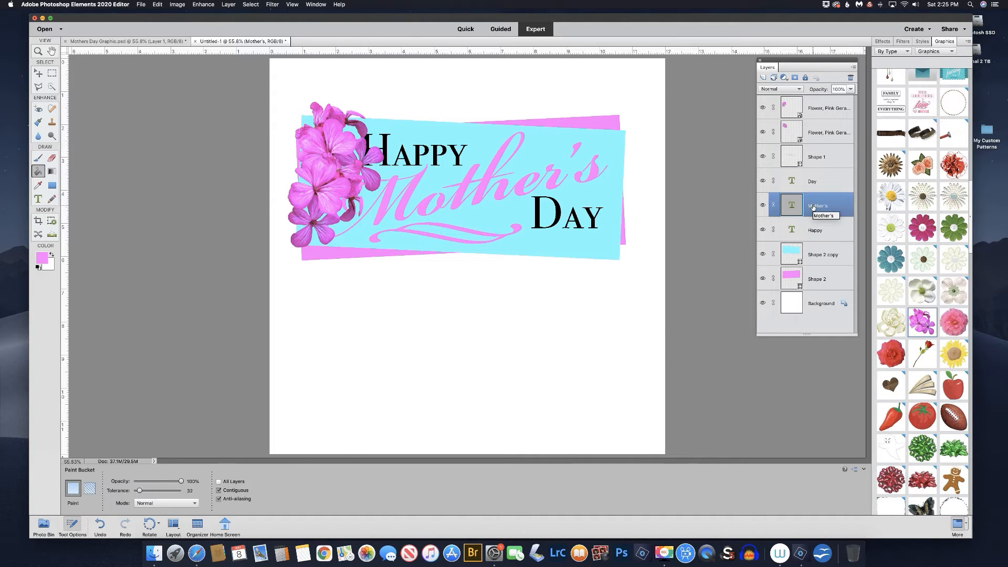
pyautogui.click(229, 6)
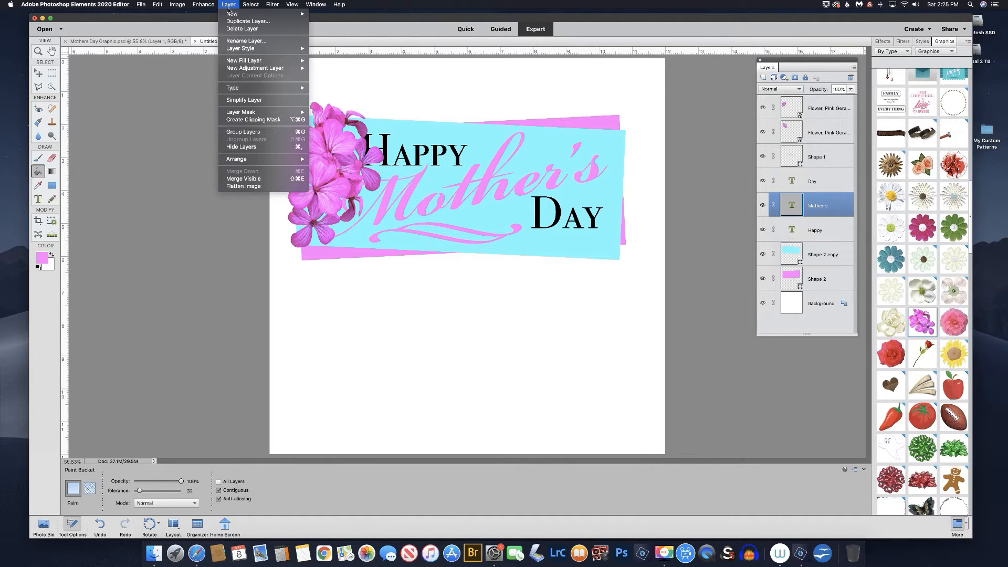
pyautogui.moveTo(278, 49)
pyautogui.click(336, 49)
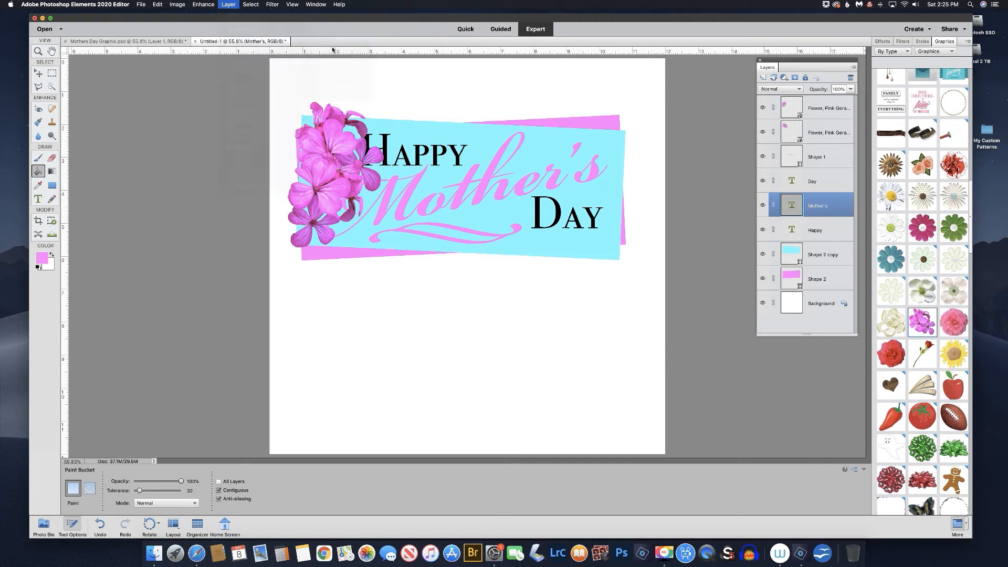
pyautogui.click(661, 317)
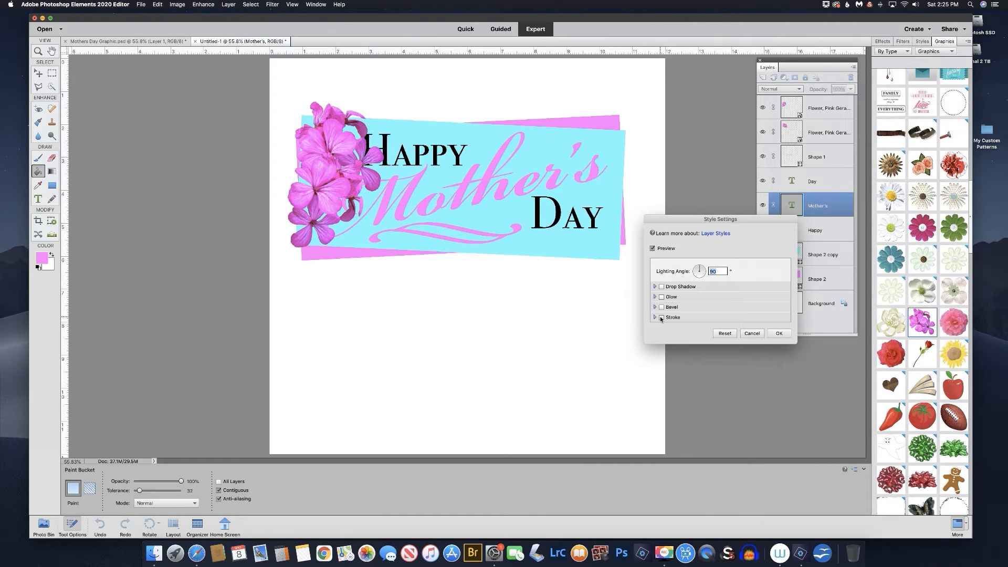
pyautogui.moveTo(681, 330); pyautogui.dragTo(685, 331)
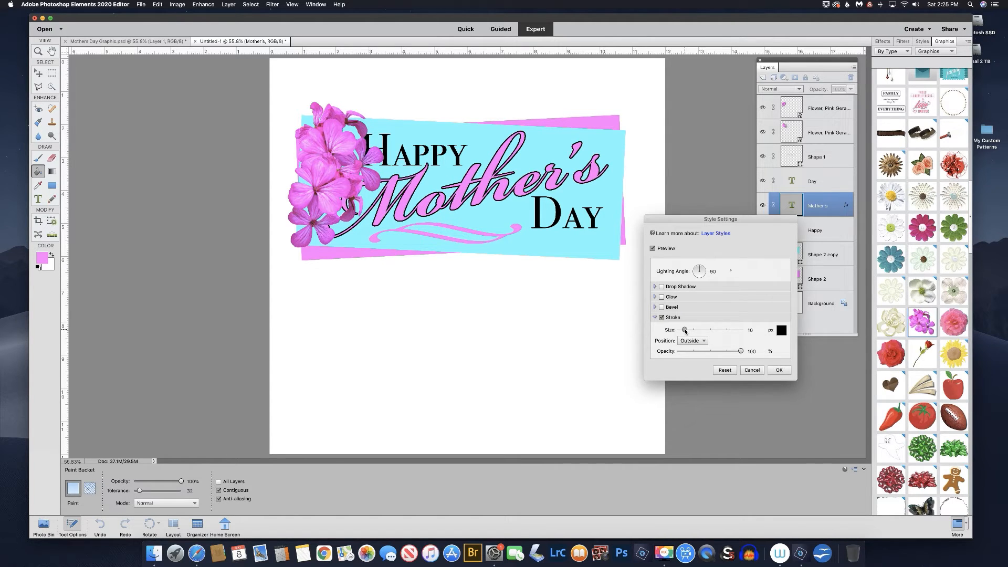
pyautogui.click(661, 309)
pyautogui.moveTo(683, 320); pyautogui.dragTo(688, 321)
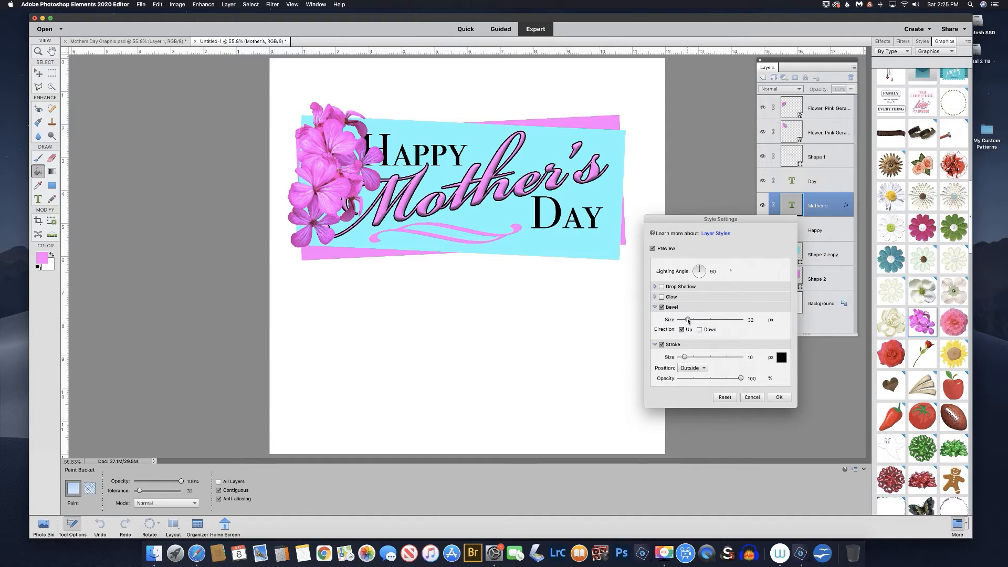
# Add to "Mother's" a 13 px white inner glow and a black drop shadow (size 27 px, distance 27 px, opacity 56%), lit at 133°.
pyautogui.click(661, 297)
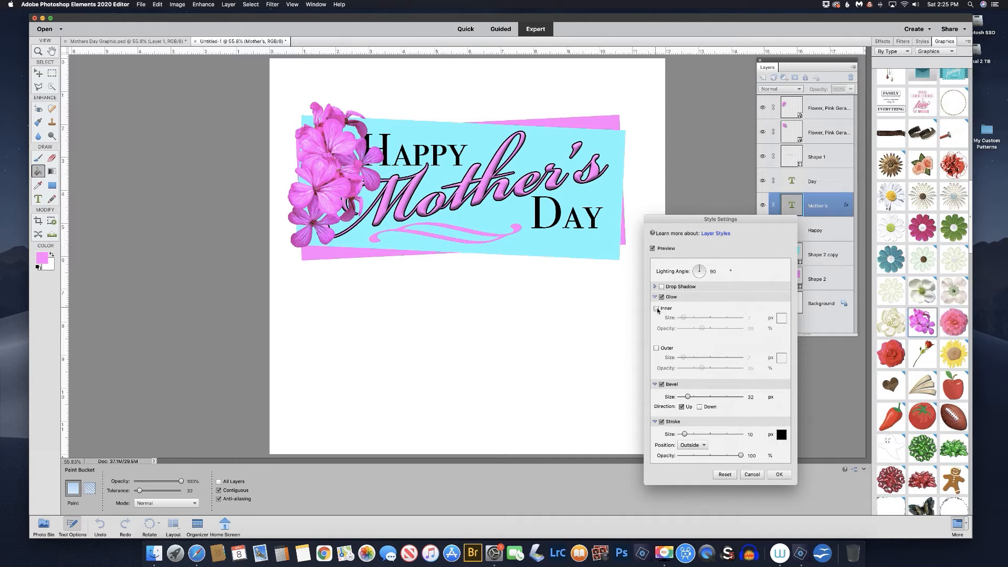
pyautogui.click(656, 308)
pyautogui.moveTo(687, 318); pyautogui.dragTo(690, 319)
pyautogui.click(663, 287)
pyautogui.moveTo(687, 300); pyautogui.dragTo(691, 310)
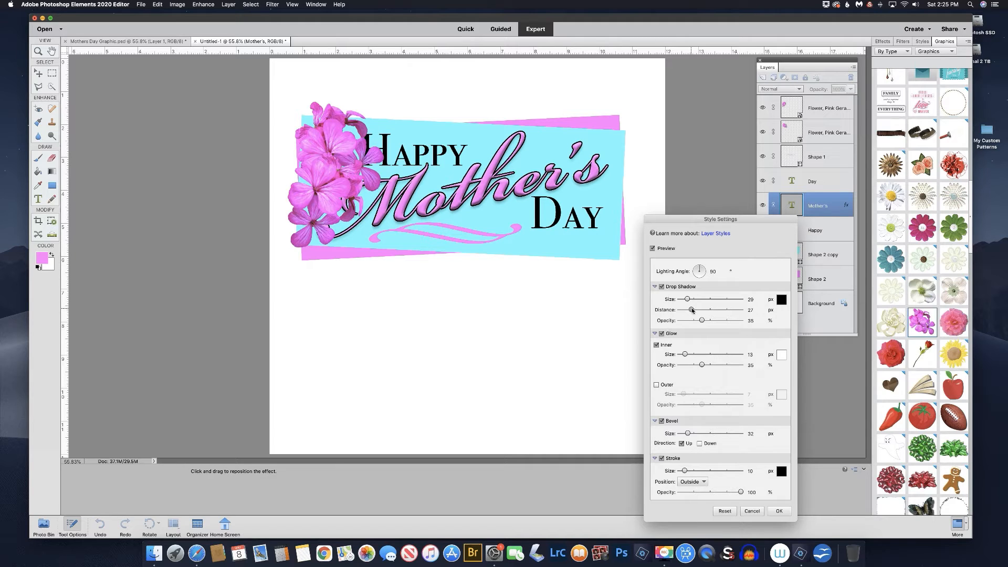
pyautogui.moveTo(689, 299); pyautogui.dragTo(687, 300)
pyautogui.moveTo(700, 268); pyautogui.dragTo(695, 268)
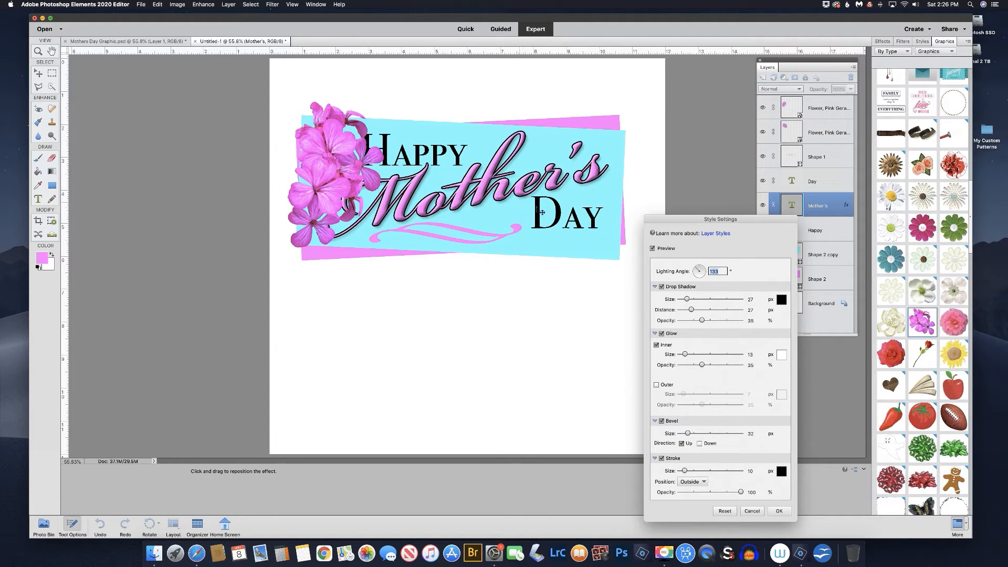
pyautogui.moveTo(702, 321); pyautogui.dragTo(714, 321)
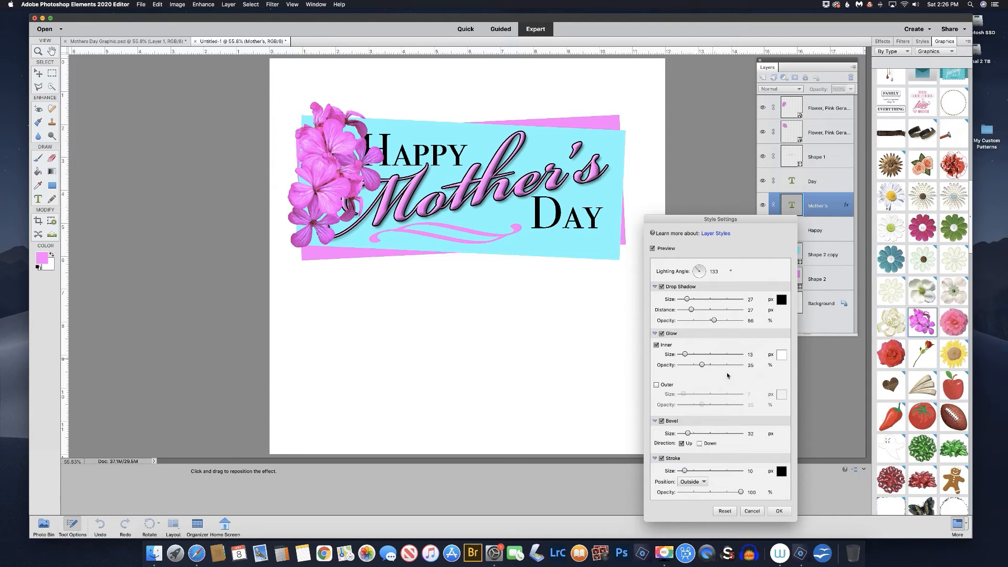
pyautogui.click(779, 511)
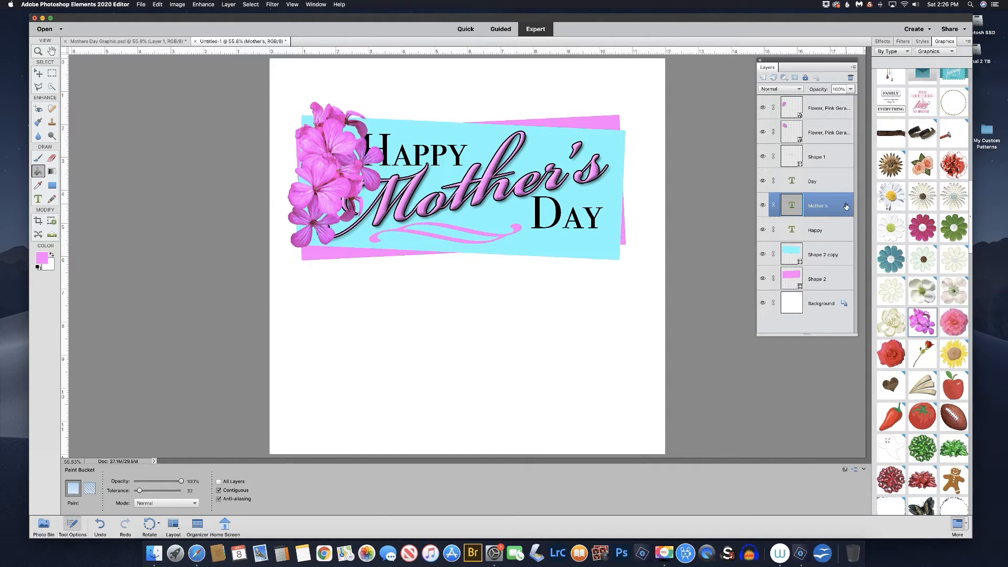
# Copy the "Mother's" layer style onto the swirl ornament, "Day" and "Happy" layers.
pyautogui.moveTo(841, 158); pyautogui.dragTo(842, 157)
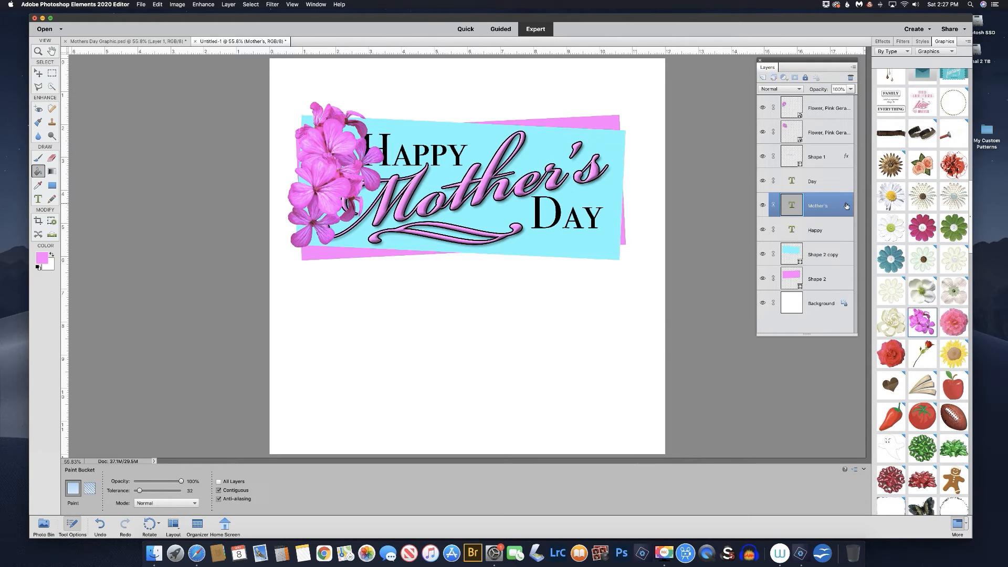
pyautogui.moveTo(846, 182); pyautogui.dragTo(845, 182)
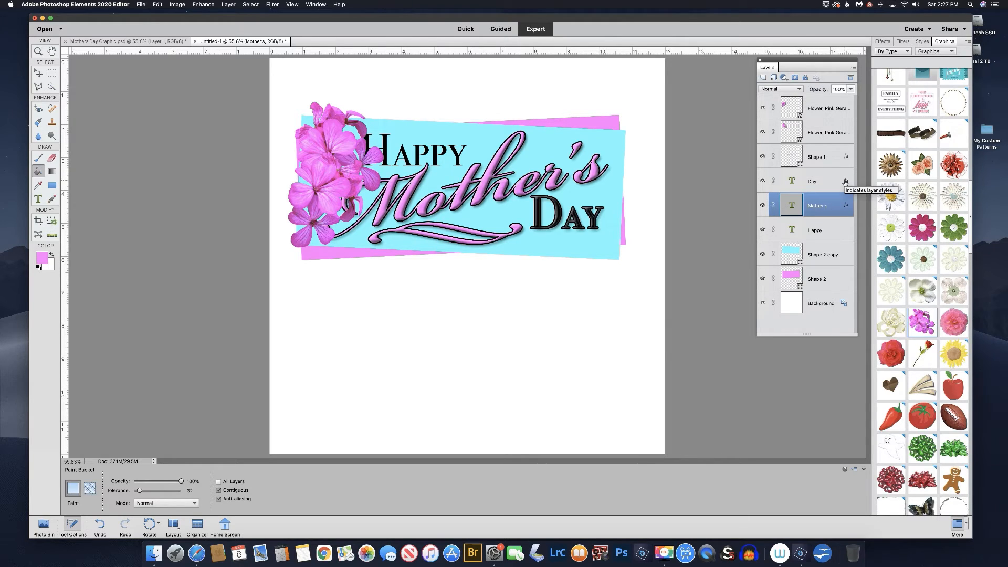
pyautogui.moveTo(847, 205); pyautogui.dragTo(843, 233)
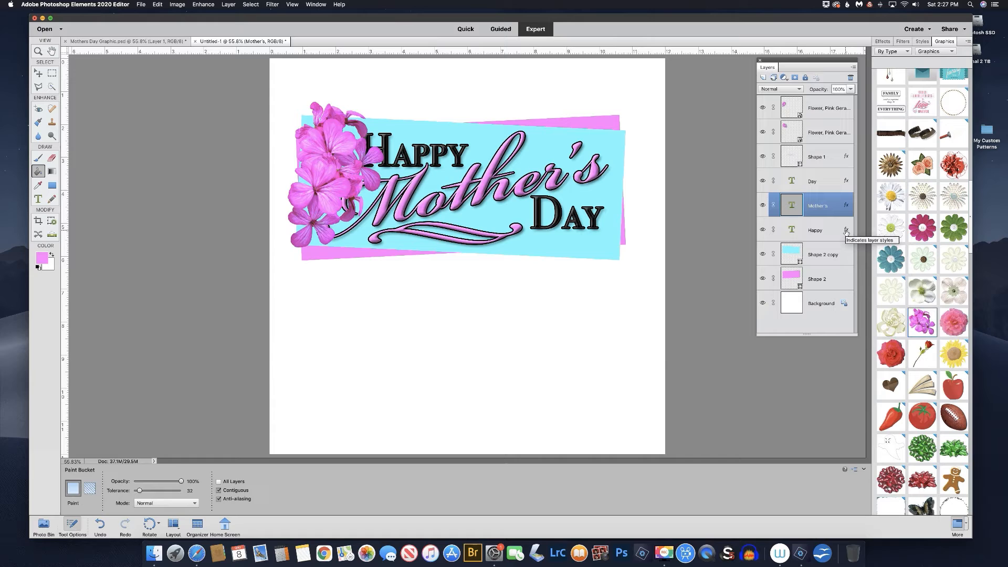
# Remove glow, bevel and stroke from "Happy", and replace the style on "Day" with a copy of that drop-shadow-only style.
pyautogui.doubleClick(846, 230)
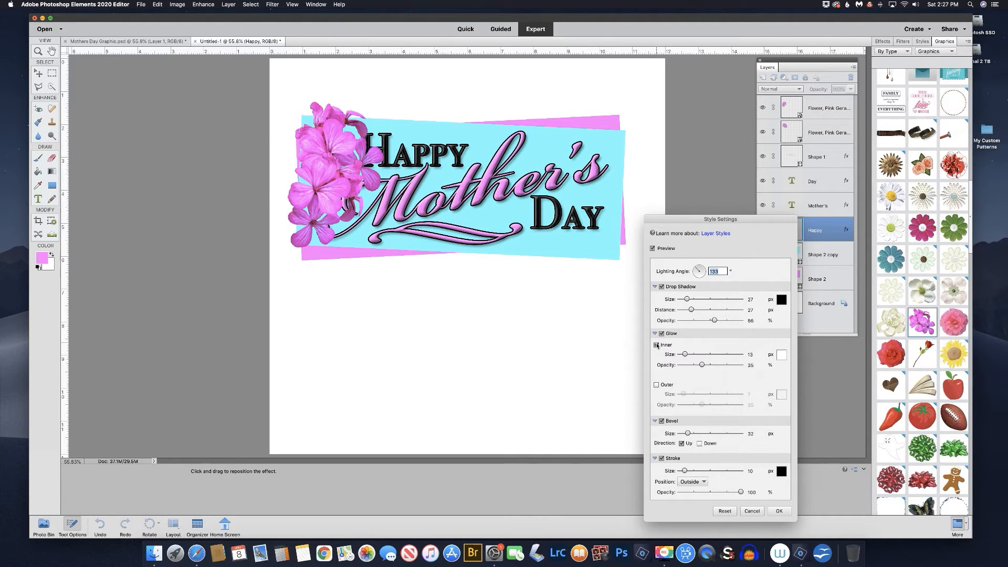
pyautogui.click(661, 334)
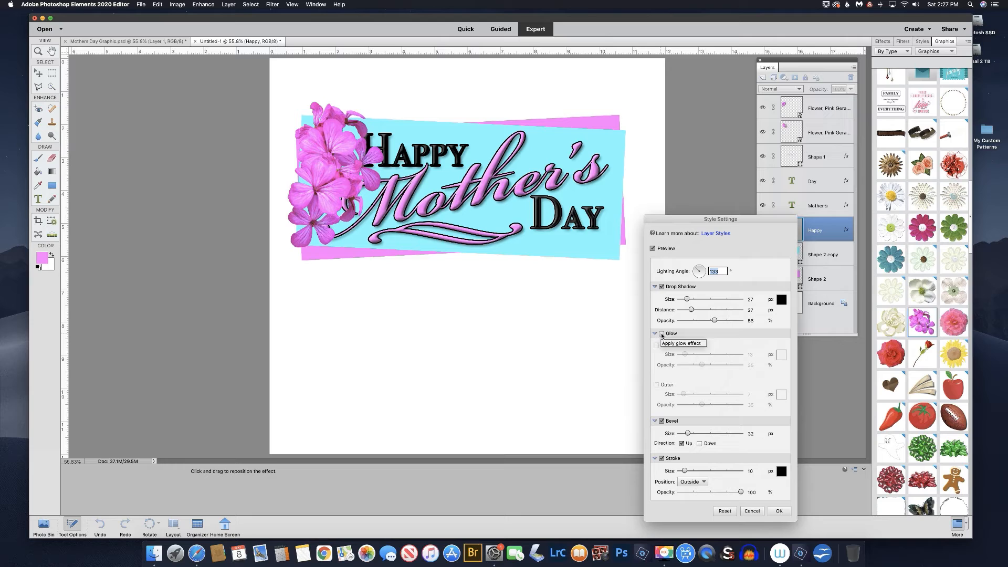
pyautogui.click(662, 421)
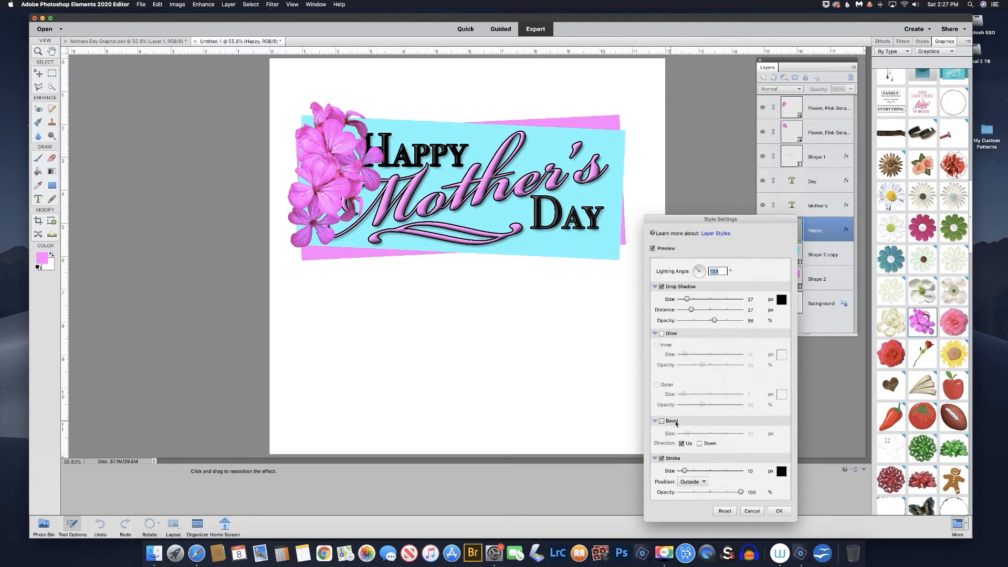
pyautogui.click(661, 459)
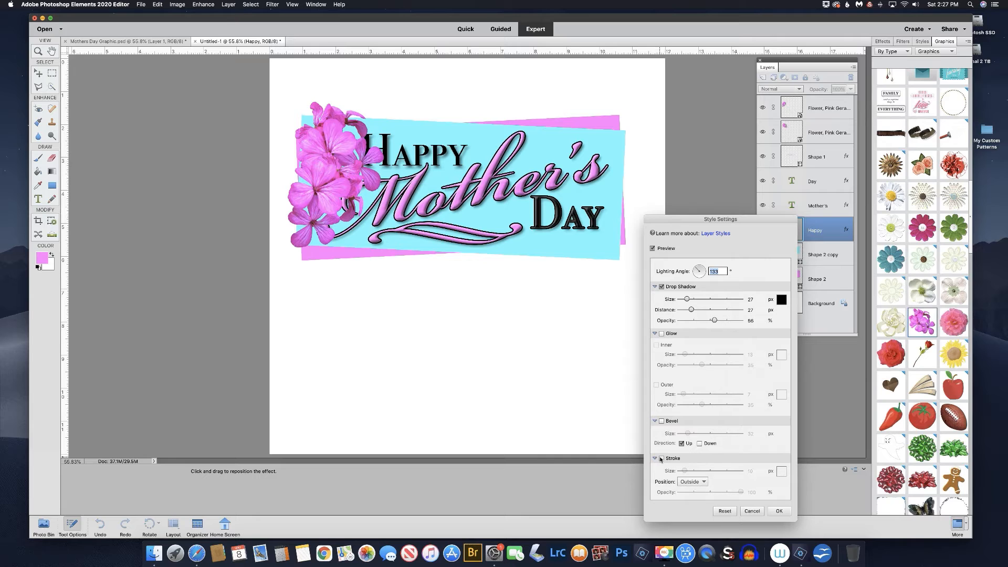
pyautogui.click(781, 511)
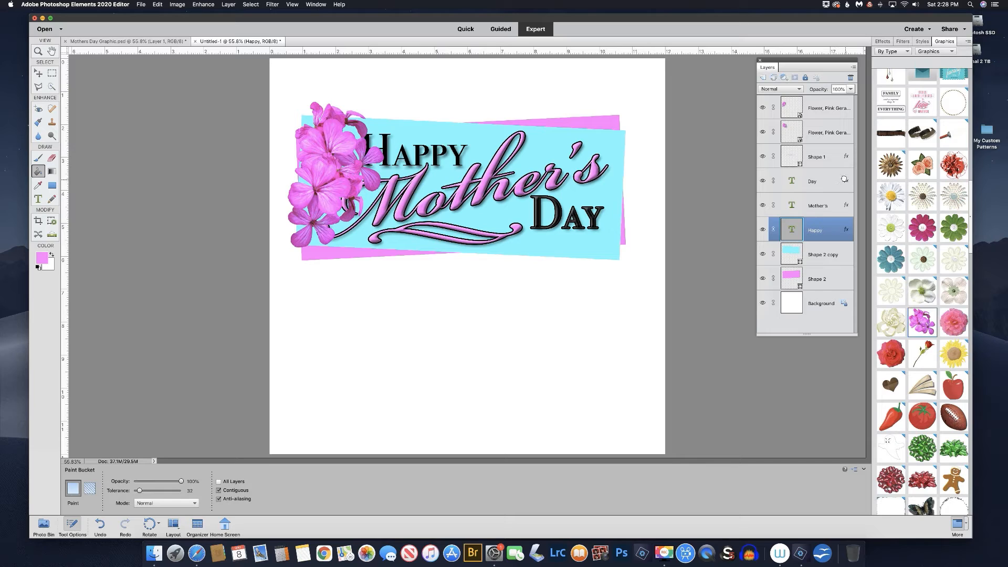
pyautogui.click(850, 78)
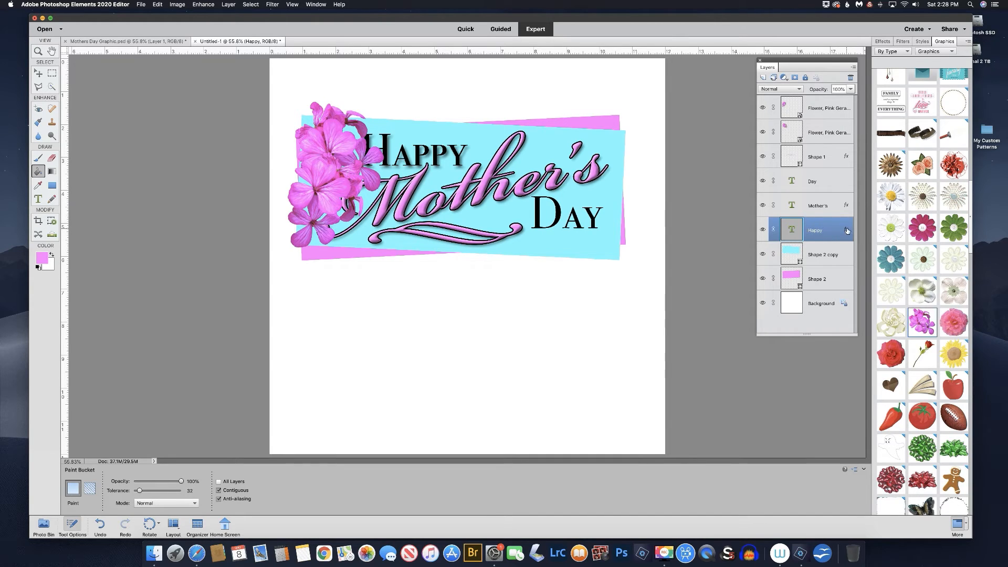
pyautogui.moveTo(843, 183); pyautogui.dragTo(844, 181)
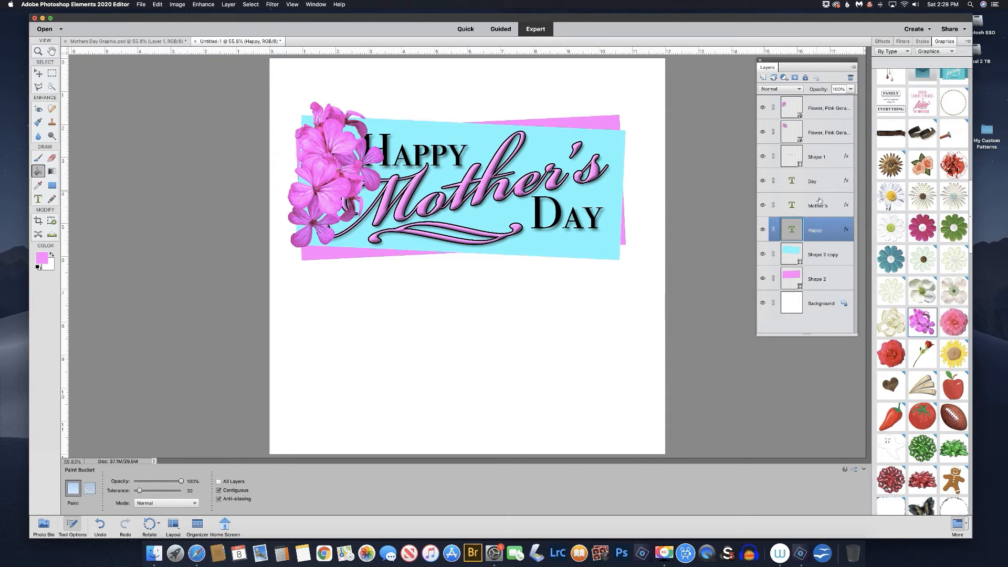
# Move the "Mother's" layer to the top of the layer stack, above both geranium layers.
pyautogui.moveTo(816, 205); pyautogui.dragTo(811, 101)
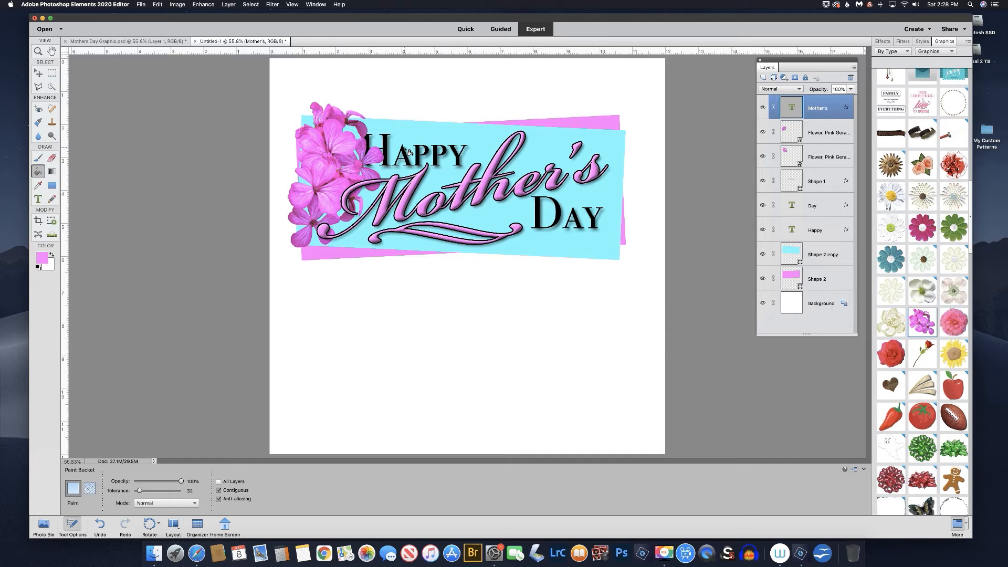
# Try placing the "Happy" text in front of the geraniums, and return its layer to just beneath "Day".
pyautogui.click(827, 132)
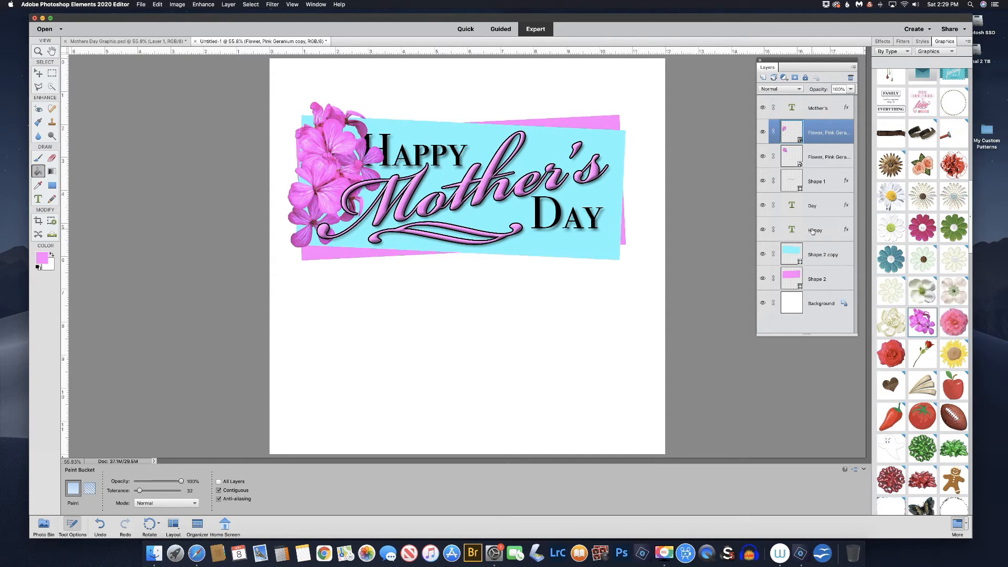
pyautogui.moveTo(811, 231); pyautogui.dragTo(813, 122)
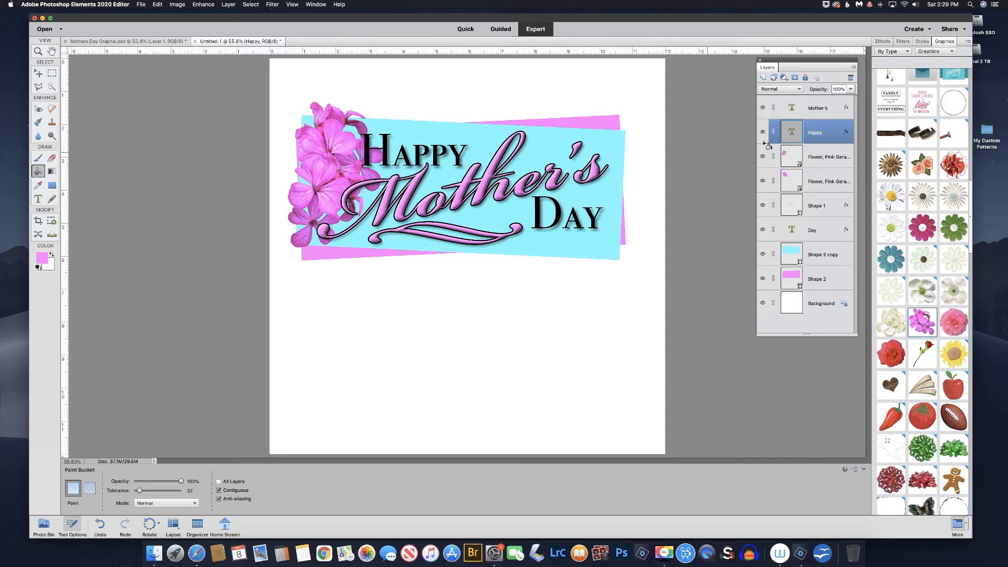
pyautogui.moveTo(812, 130); pyautogui.dragTo(813, 239)
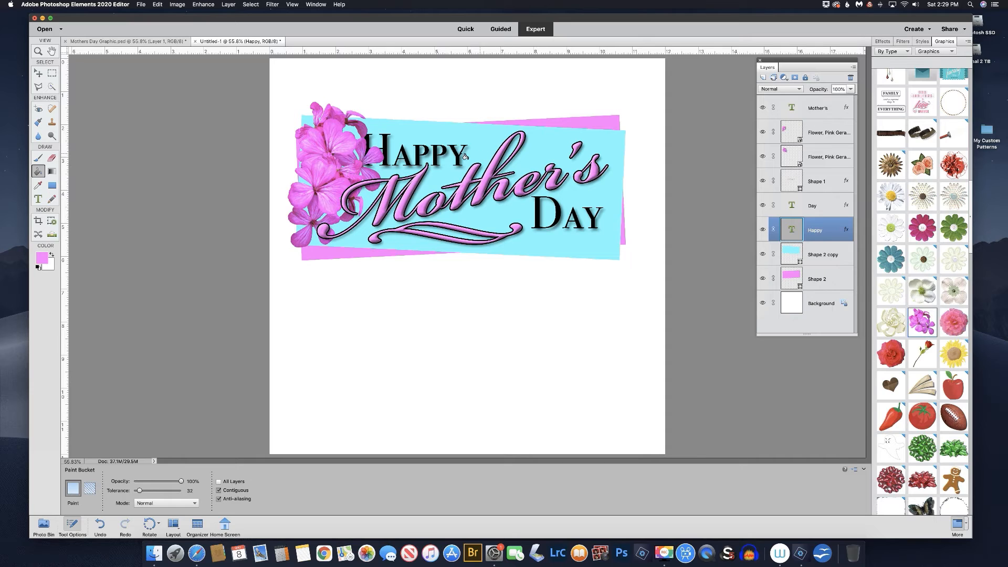
# Nudge the "Happy" text slightly to the right on the canvas with the Move tool.
pyautogui.click(39, 74)
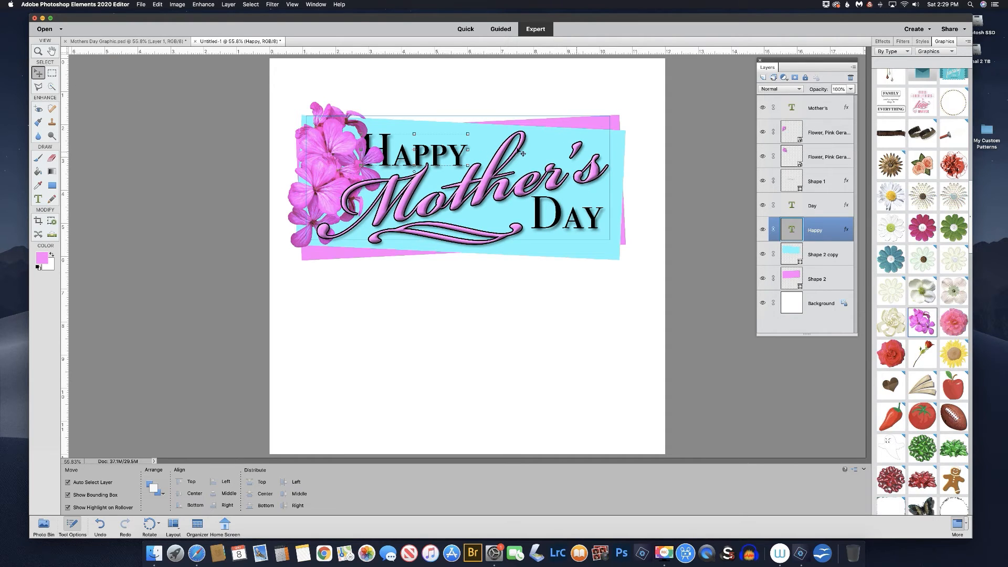
pyautogui.moveTo(415, 149); pyautogui.dragTo(427, 150)
pyautogui.press('super+z')
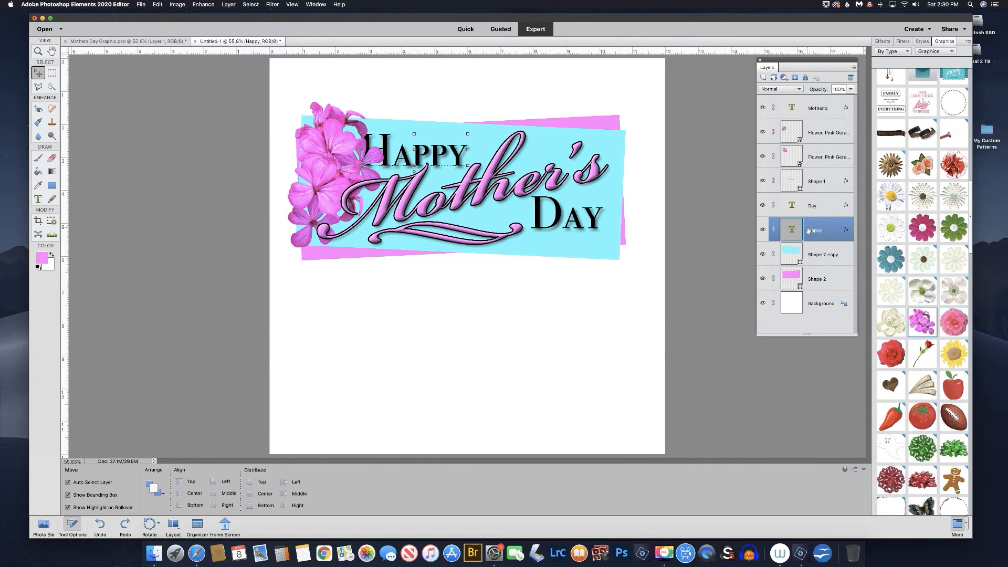
pyautogui.press('Right')
pyautogui.press('Right')
pyautogui.press('Right')
pyautogui.press('Right')
pyautogui.press('Right')
pyautogui.press('Right')
pyautogui.press('Right')
pyautogui.press('Right')
pyautogui.press('Right')
pyautogui.press('Right')
pyautogui.press('Right')
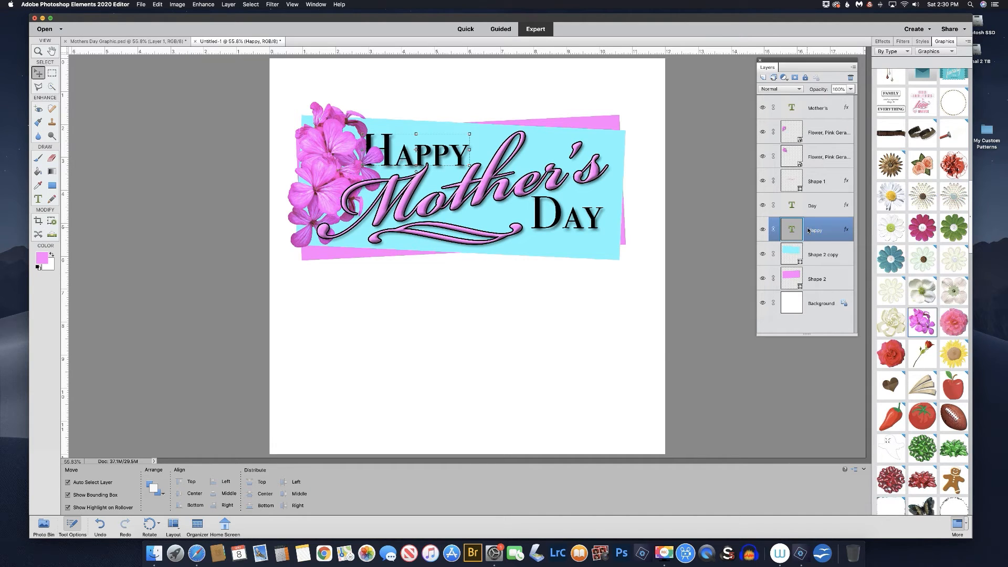
# Lock the "Mother's" layer and shift the "Happy" text slightly down and back toward the geraniums.
pyautogui.click(815, 107)
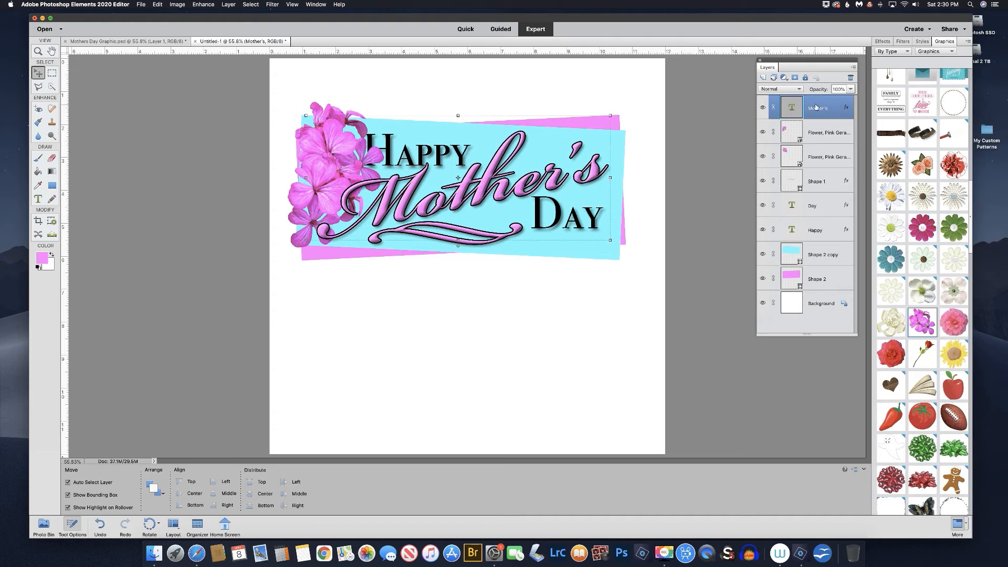
pyautogui.click(805, 78)
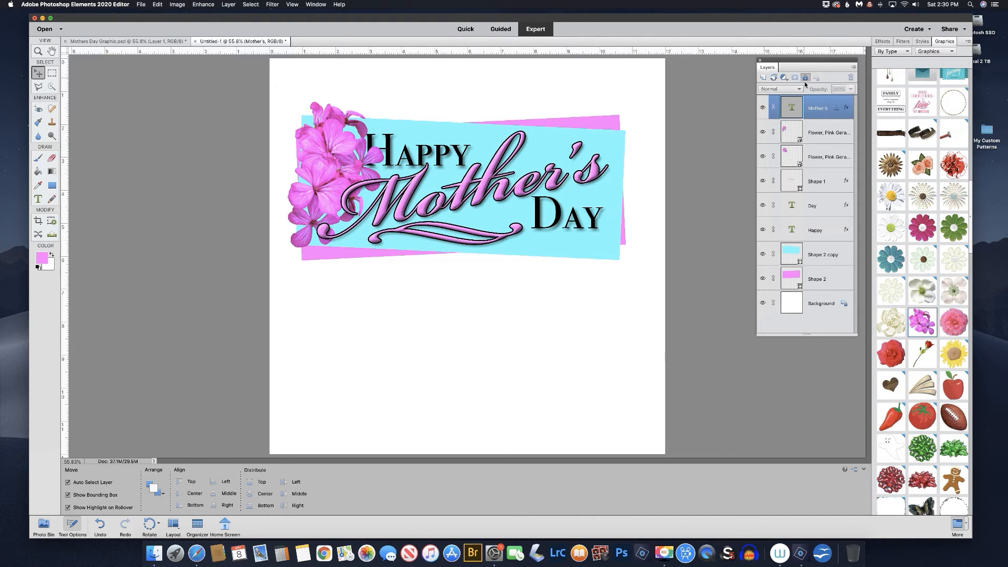
pyautogui.click(814, 229)
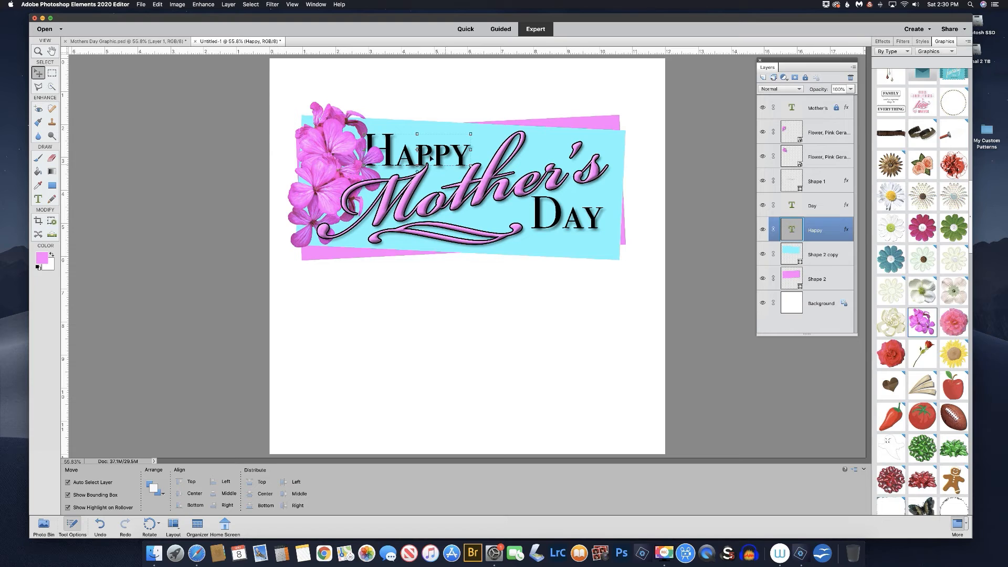
pyautogui.moveTo(418, 150)
pyautogui.mouseDown()
pyautogui.moveTo(435, 150)
pyautogui.moveTo(418, 151)
pyautogui.mouseUp()
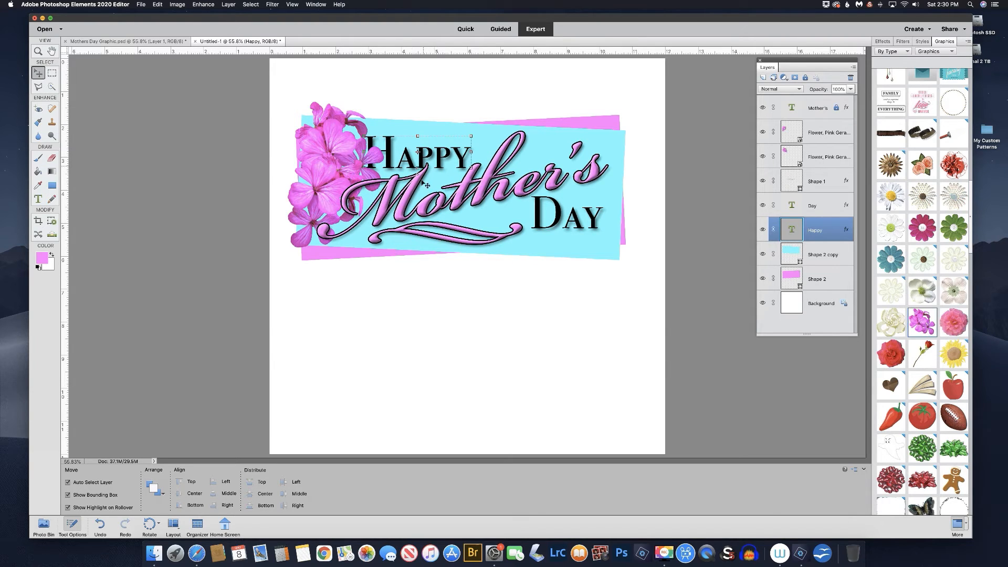
pyautogui.moveTo(418, 151); pyautogui.dragTo(415, 152)
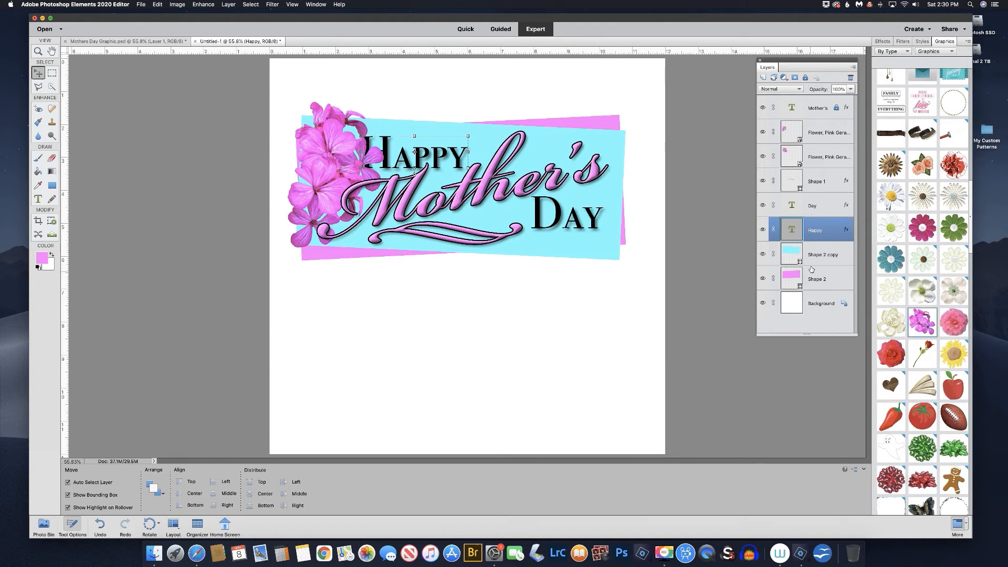
# Scale the upper geranium down to about 81 percent and shift it slightly toward the rectangle's upper-left corner.
pyautogui.click(791, 155)
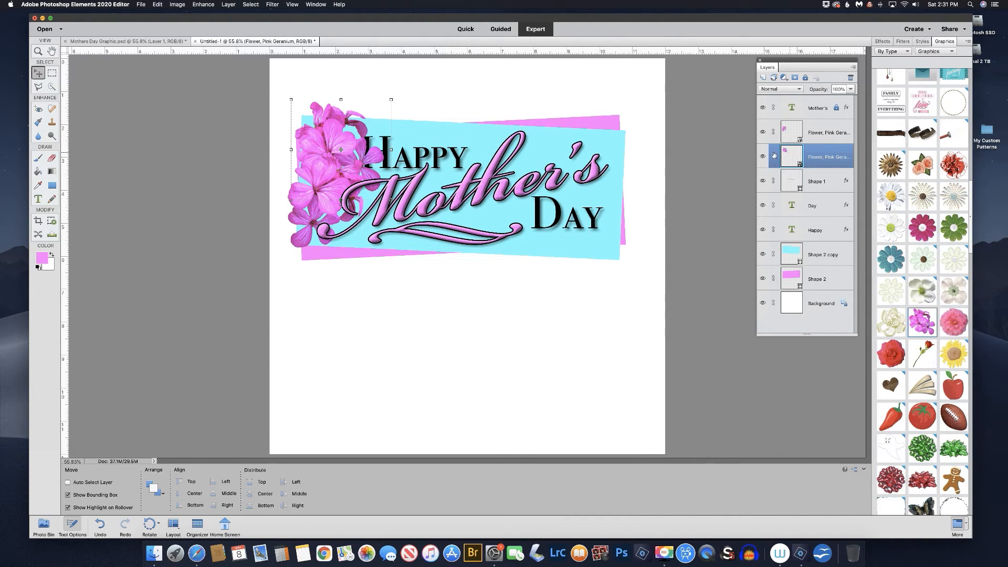
pyautogui.press('super+t')
pyautogui.moveTo(391, 199); pyautogui.dragTo(374, 185)
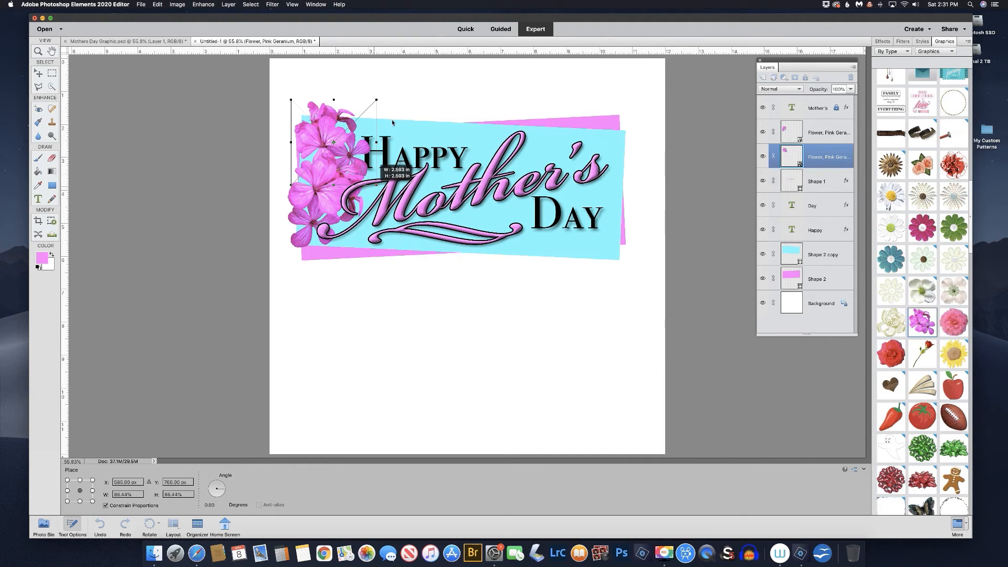
pyautogui.moveTo(377, 99); pyautogui.dragTo(324, 125)
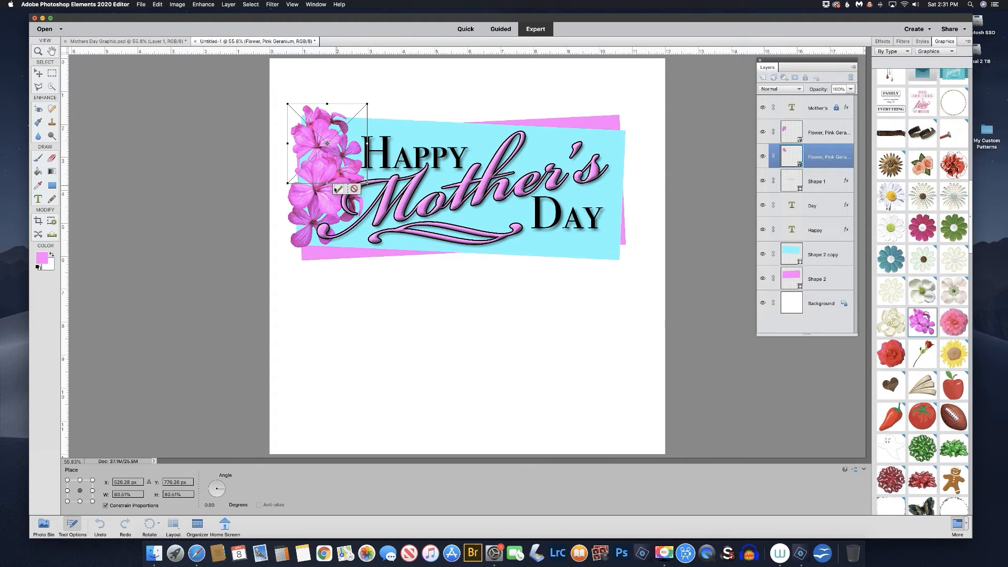
pyautogui.click(339, 188)
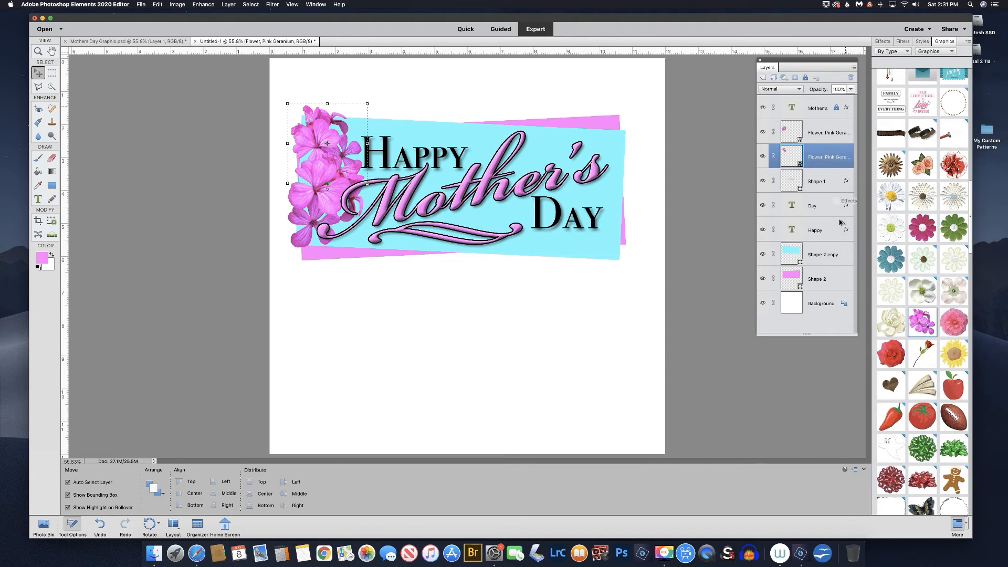
# Copy the swirl ornament's layer style onto both the blue and the pink background rectangles.
pyautogui.moveTo(840, 255); pyautogui.dragTo(844, 279)
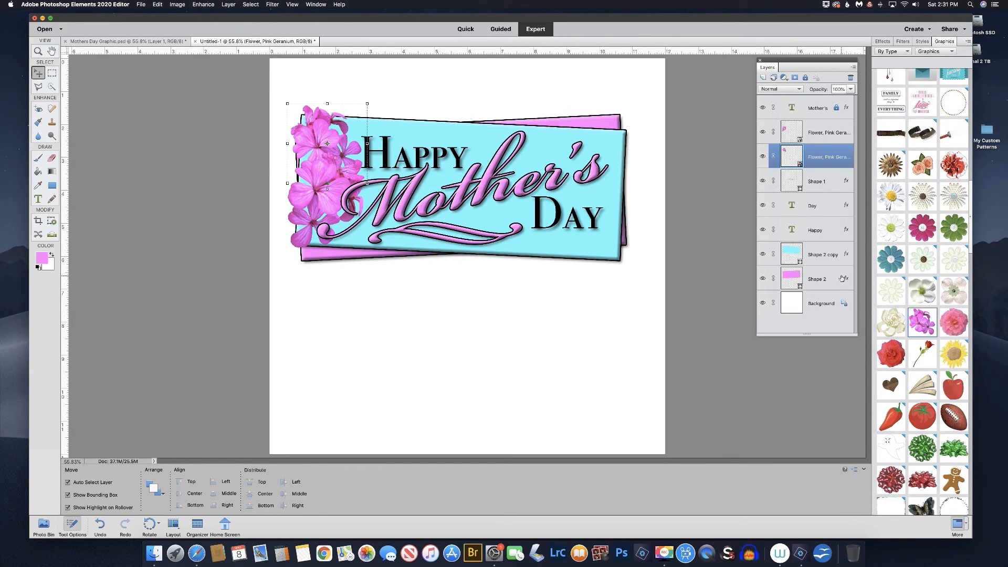
# Add the "Flower, Daisy 01" graphic at the blue rectangle's upper edge, above the end of "Mother's", and scale it down.
pyautogui.moveTo(891, 196); pyautogui.dragTo(545, 129)
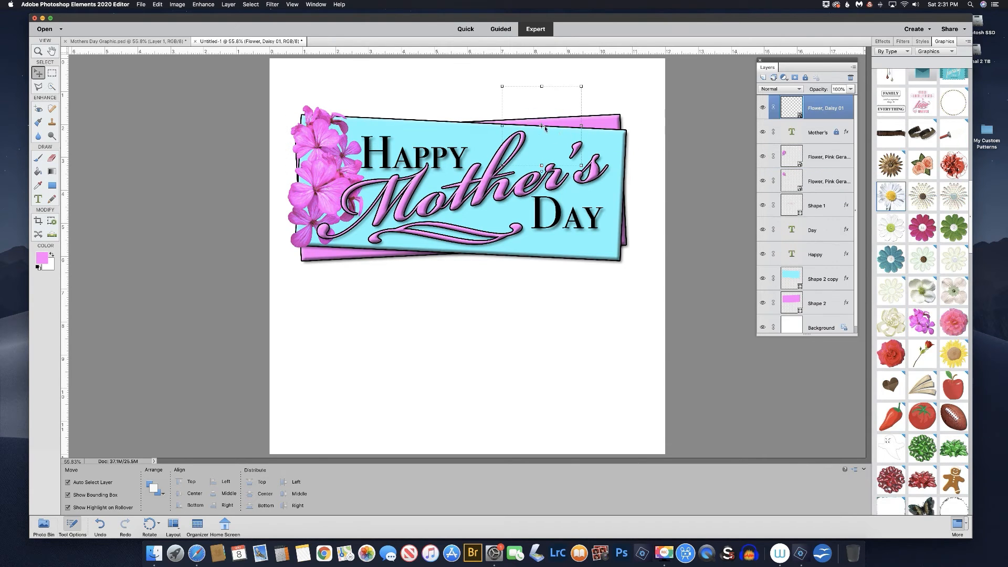
pyautogui.moveTo(582, 85); pyautogui.dragTo(554, 128)
pyautogui.click(536, 173)
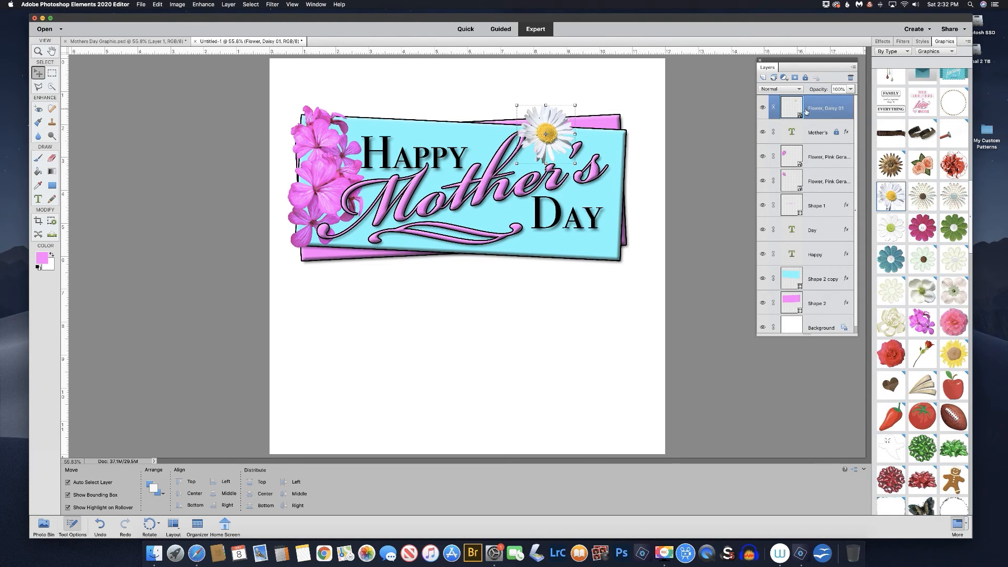
# Duplicate the daisy layer twice, then scale the topmost copy to about 79 percent and place it lower right of the original.
pyautogui.press('super+j')
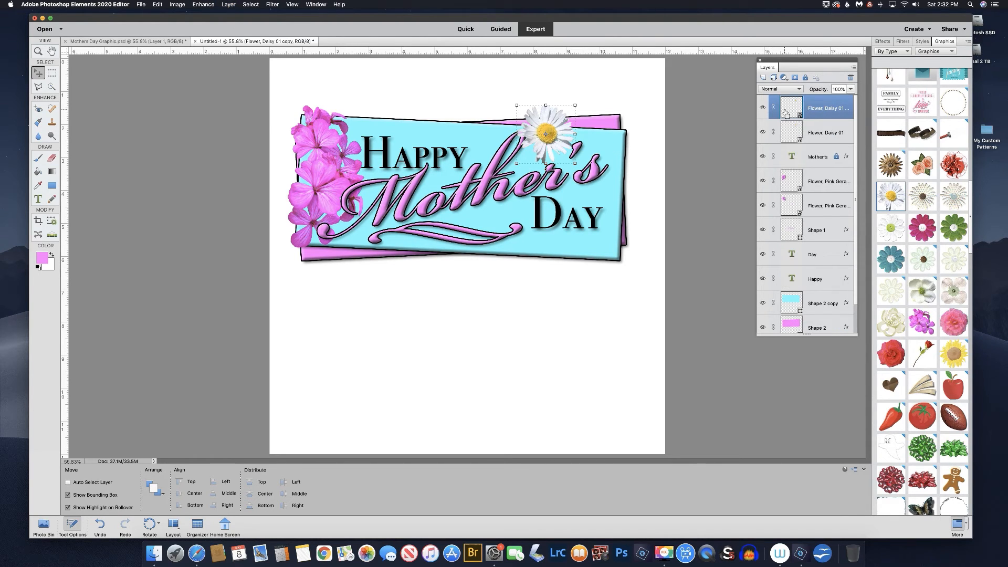
pyautogui.press('super+j')
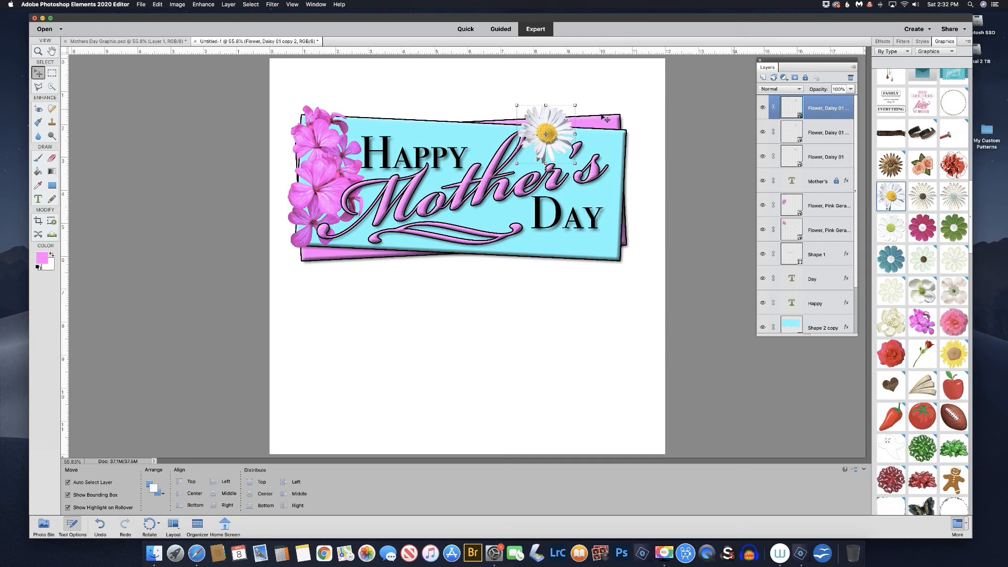
pyautogui.moveTo(547, 123); pyautogui.dragTo(620, 127)
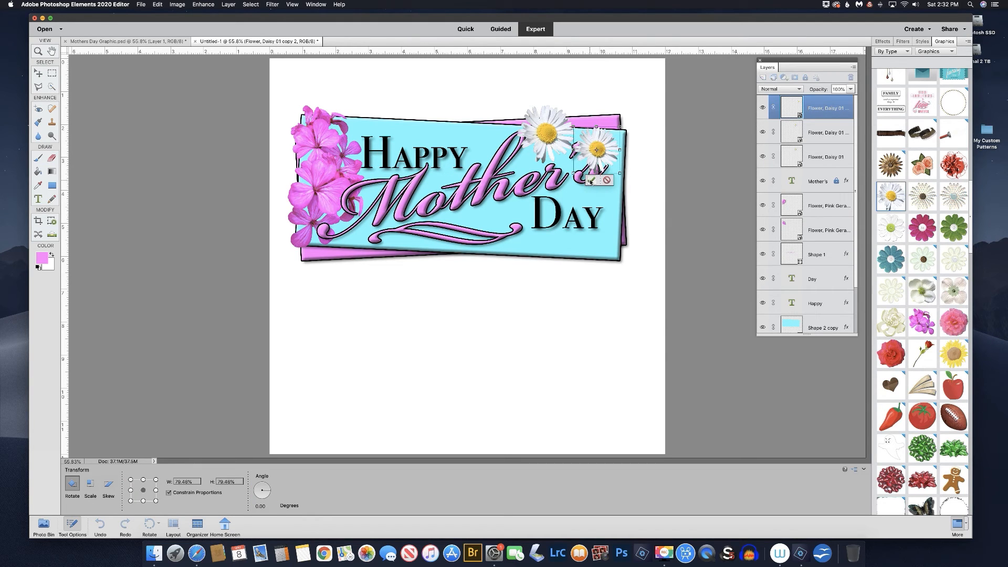
pyautogui.press('Return')
# Scale the second daisy copy down slightly and place it above and between the other two daisies.
pyautogui.click(793, 131)
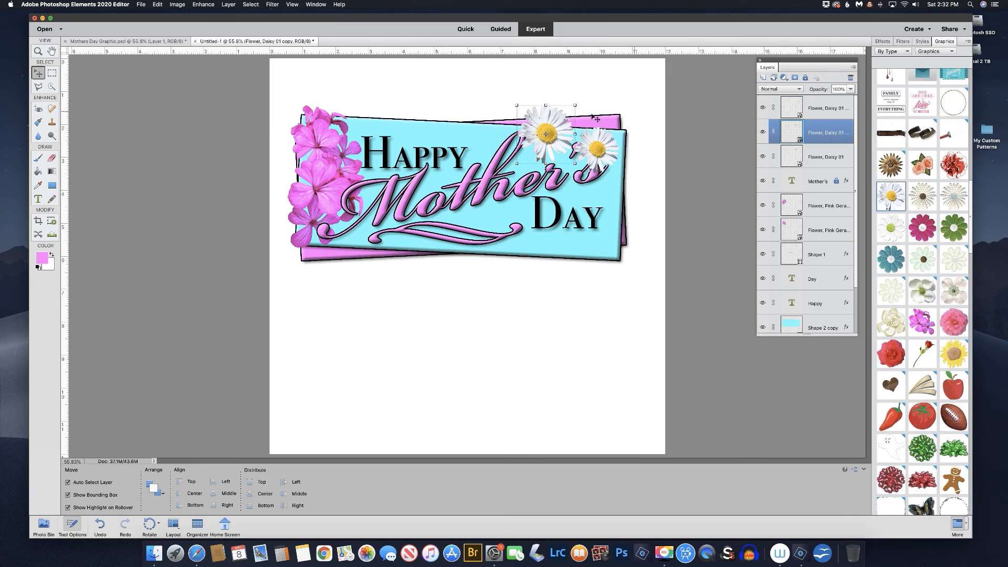
pyautogui.moveTo(563, 120); pyautogui.dragTo(585, 113)
pyautogui.click(581, 160)
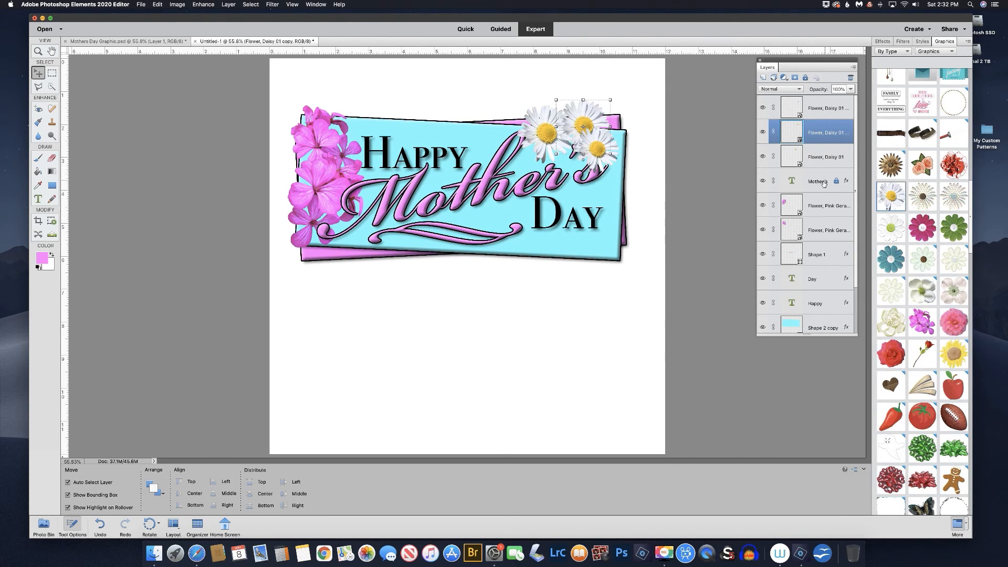
# Move the "Mother's" layer to the top of the layer stack, above all three daisies.
pyautogui.moveTo(817, 181); pyautogui.dragTo(799, 99)
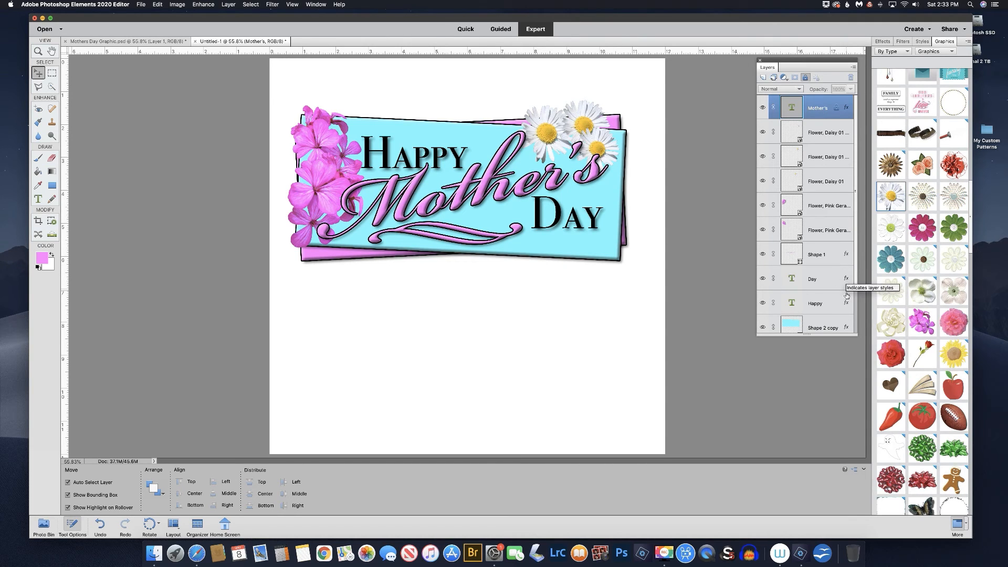
# Copy the "Day" text's layer style onto the three daisy layers and both geranium layers.
pyautogui.moveTo(834, 151); pyautogui.dragTo(842, 134)
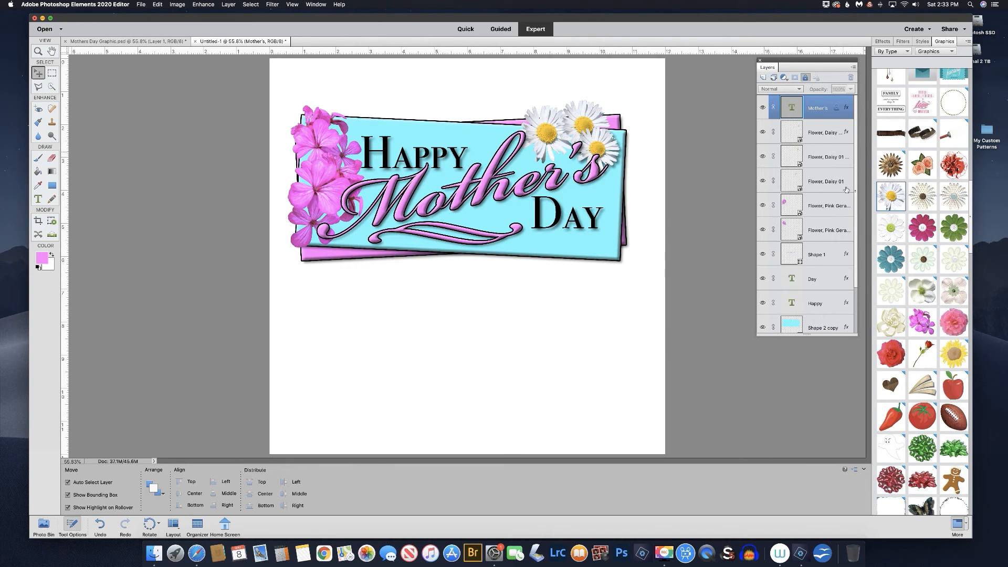
pyautogui.moveTo(846, 157); pyautogui.dragTo(843, 189)
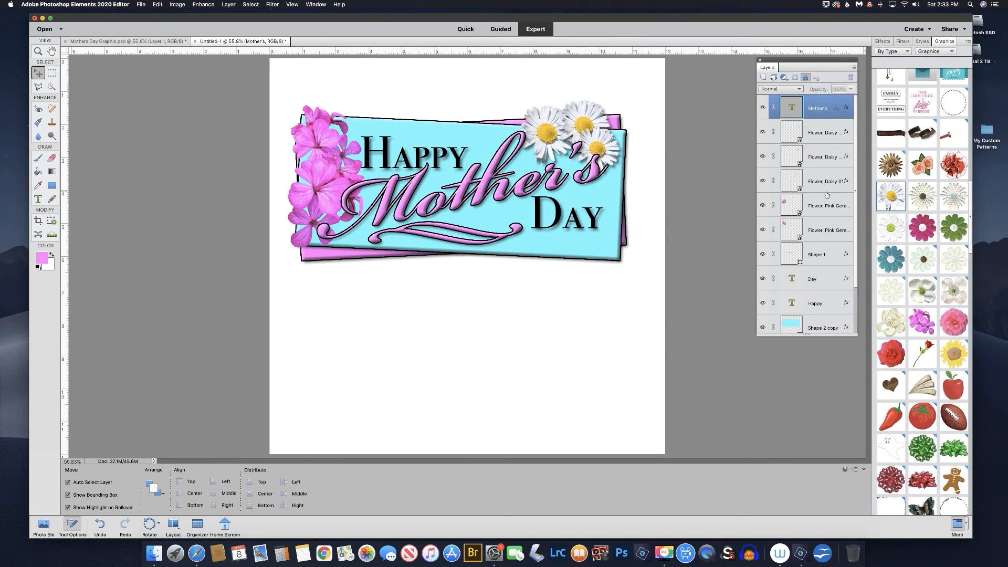
pyautogui.moveTo(845, 279); pyautogui.dragTo(843, 230)
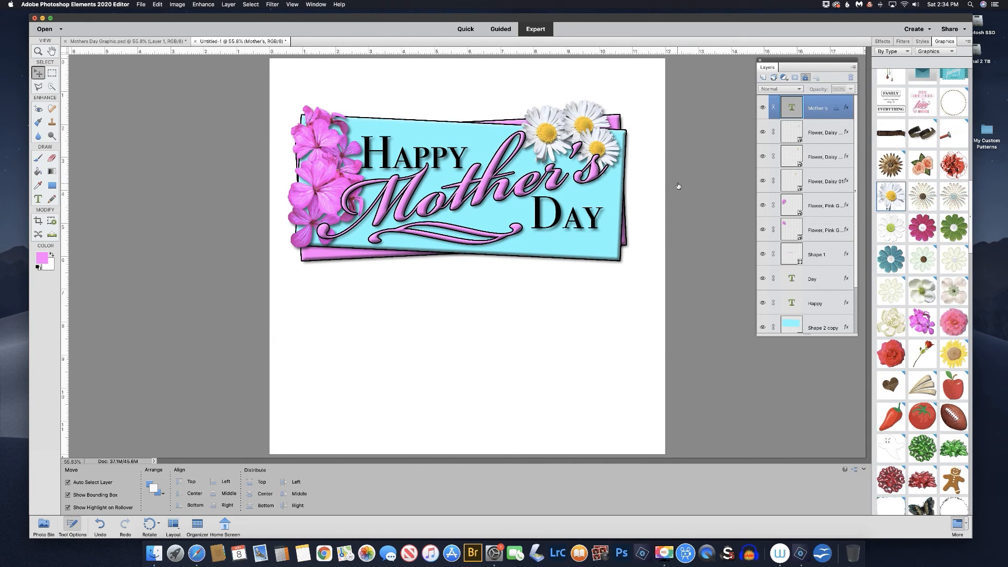
# Save the layered document in Photoshop format as "Mothers Day Graphic Final" in the Tutorial Working Files folder.
pyautogui.click(242, 74)
pyautogui.click(141, 6)
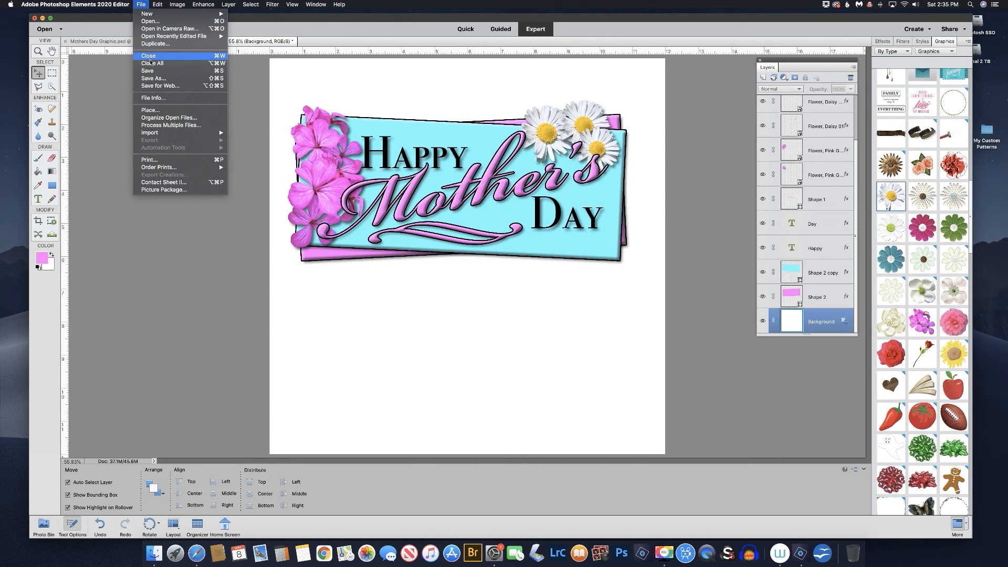
pyautogui.click(151, 78)
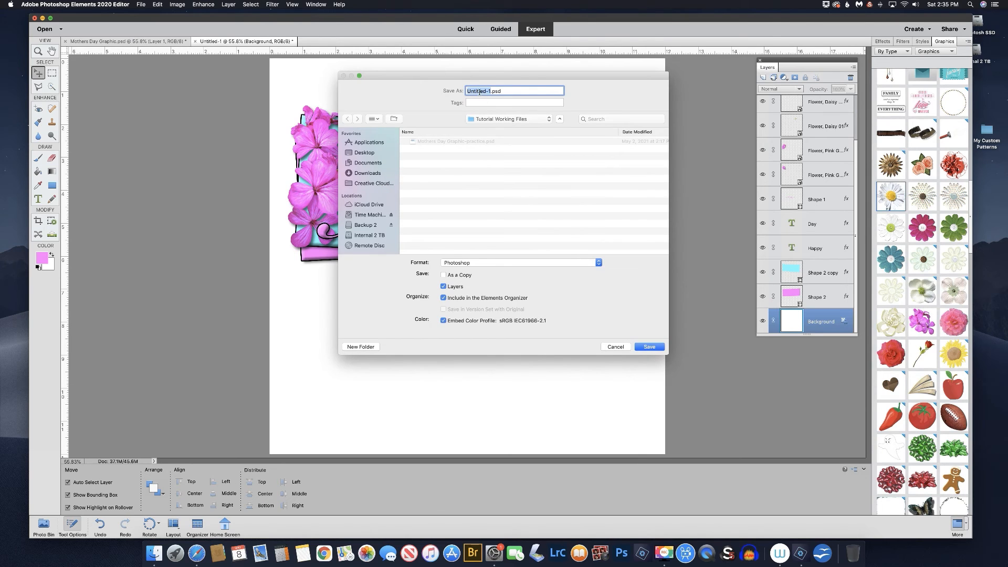
pyautogui.write('Mothers Day Graphic Final')
pyautogui.click(650, 347)
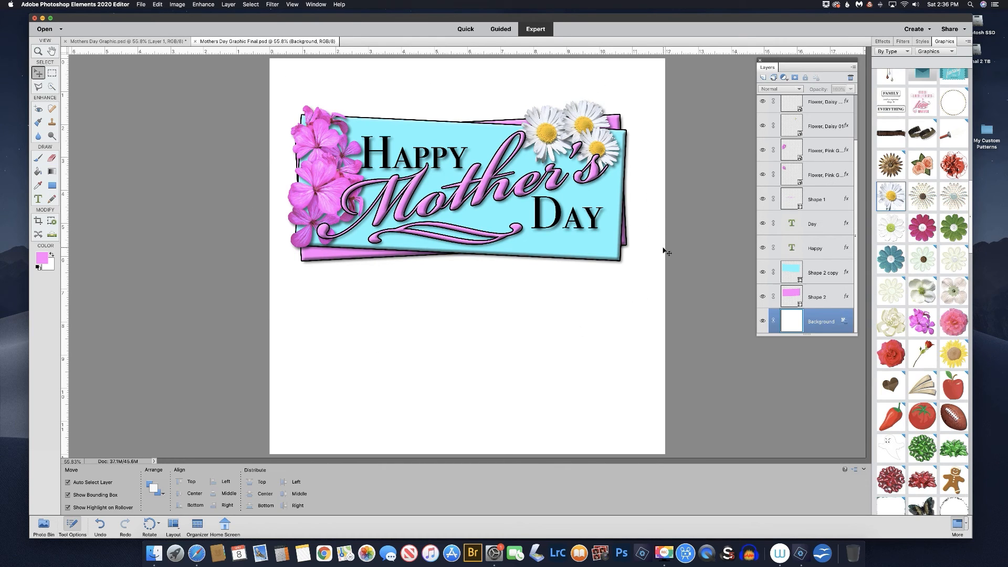
# Hide the white Background layer and crop the canvas closely around the graphic with No Restriction on the ratio.
pyautogui.click(762, 322)
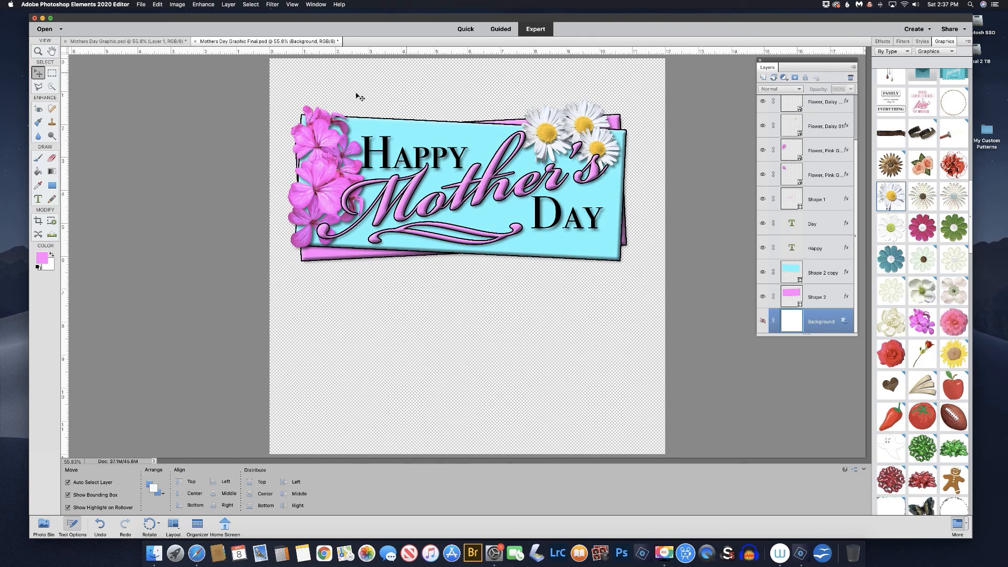
pyautogui.click(38, 221)
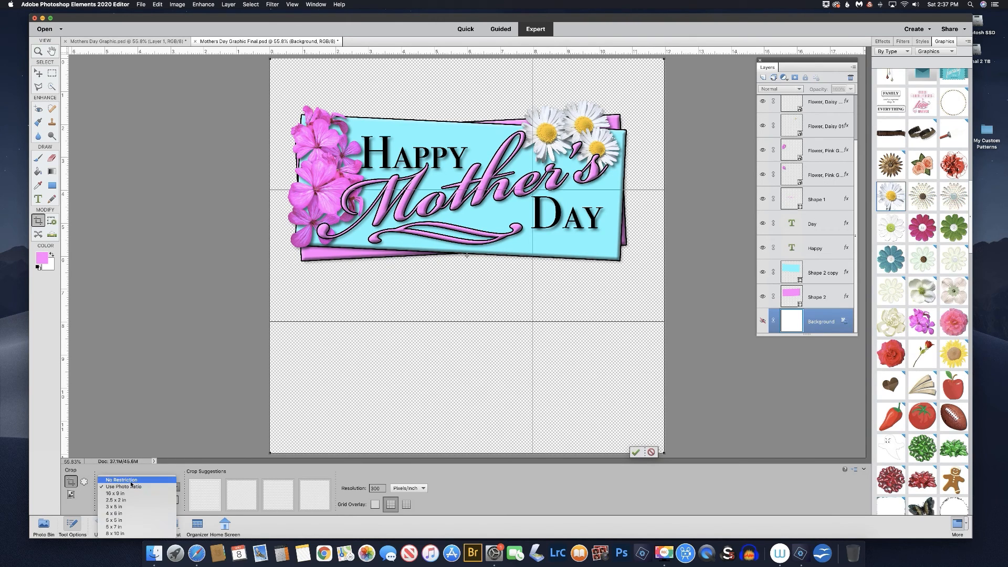
pyautogui.click(130, 483)
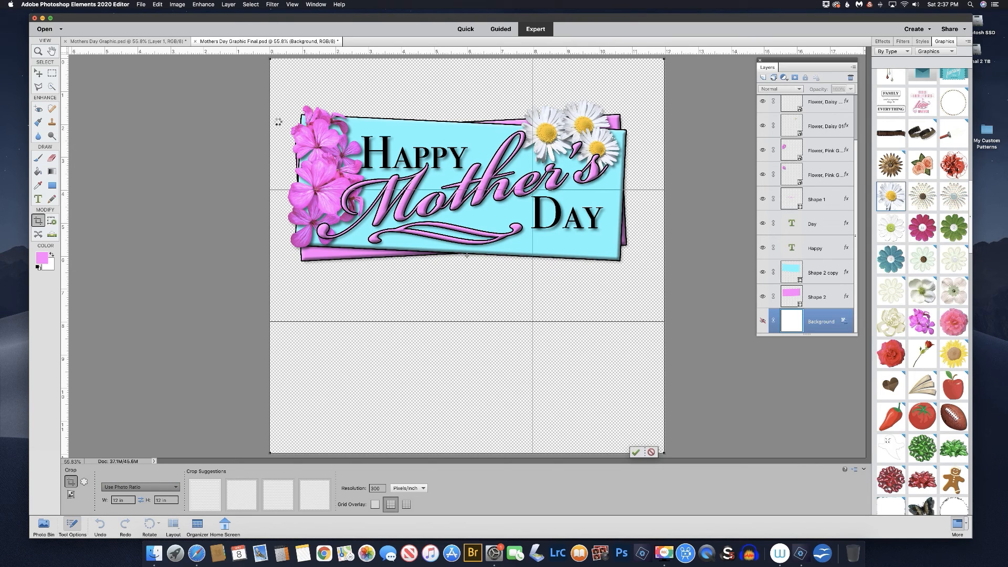
pyautogui.moveTo(270, 60); pyautogui.dragTo(283, 93)
pyautogui.moveTo(663, 330); pyautogui.dragTo(635, 276)
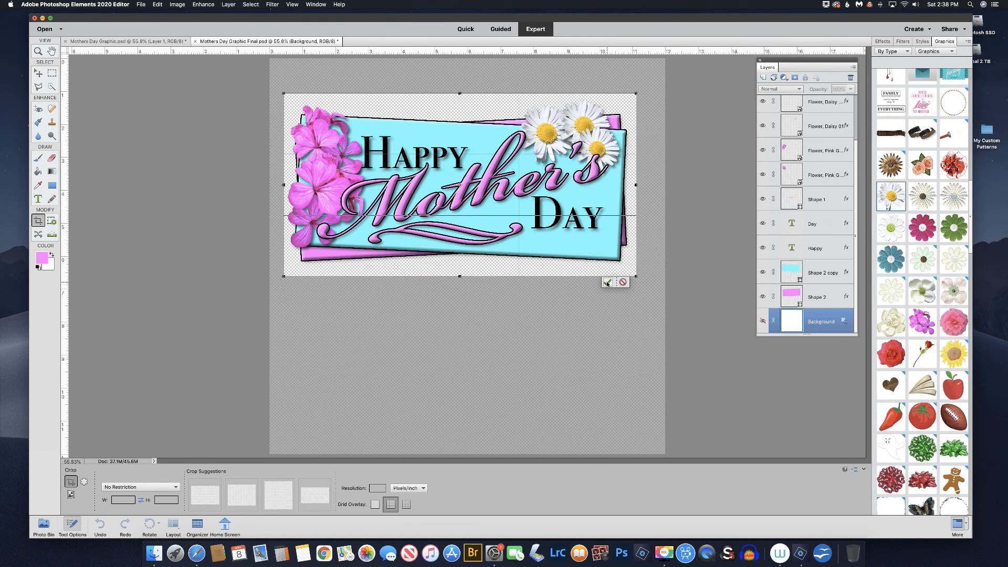
pyautogui.click(609, 283)
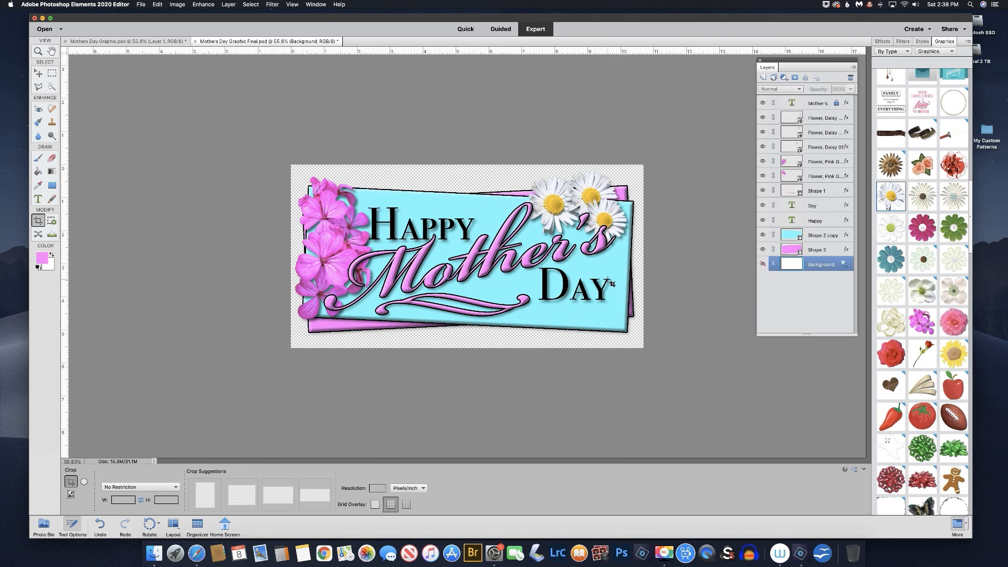
# Save a PNG copy as "Mothers Day Graphic Final_edited-1.png" with None / Fast compression and no interlacing.
pyautogui.click(142, 6)
pyautogui.click(158, 78)
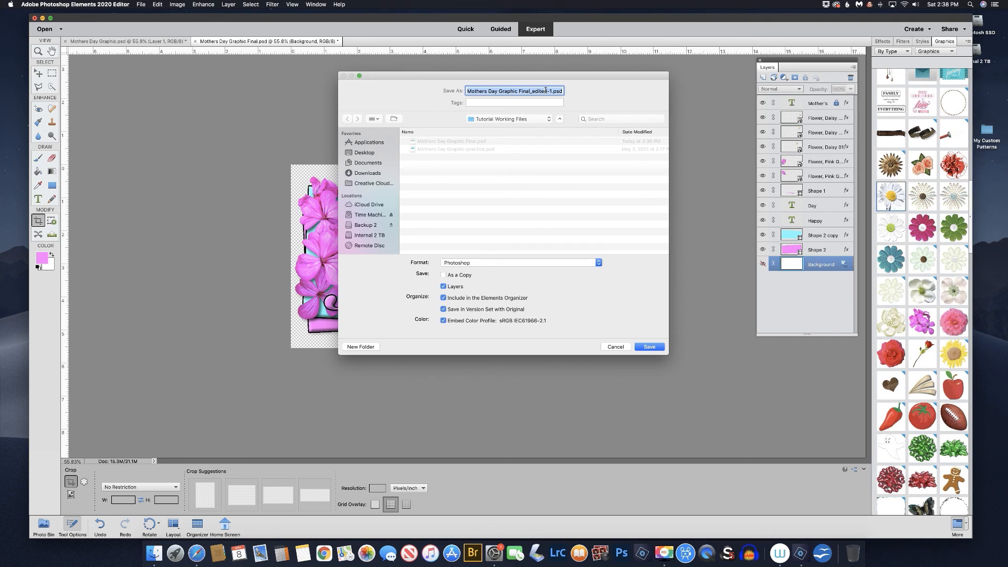
pyautogui.click(503, 263)
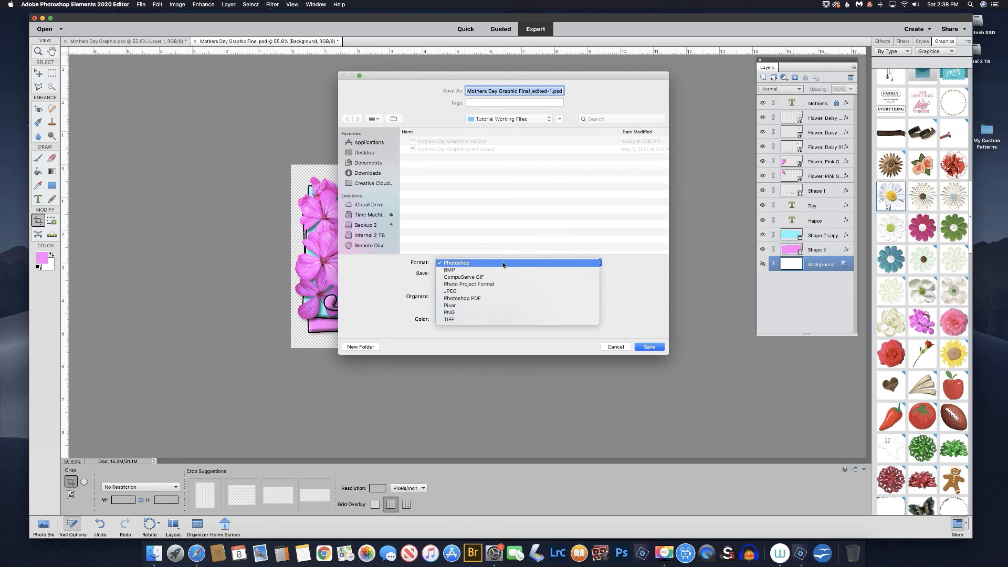
pyautogui.click(454, 312)
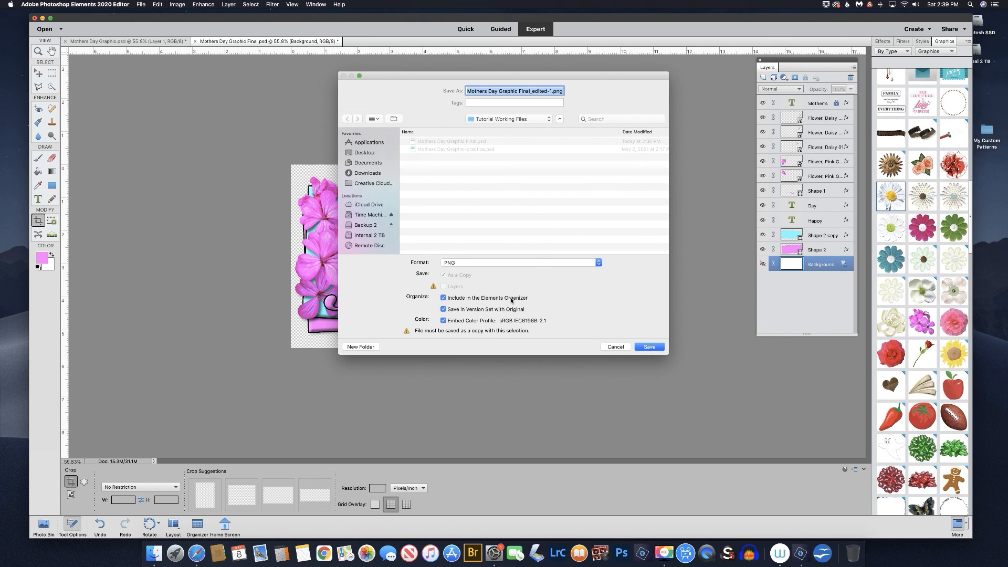
pyautogui.click(649, 347)
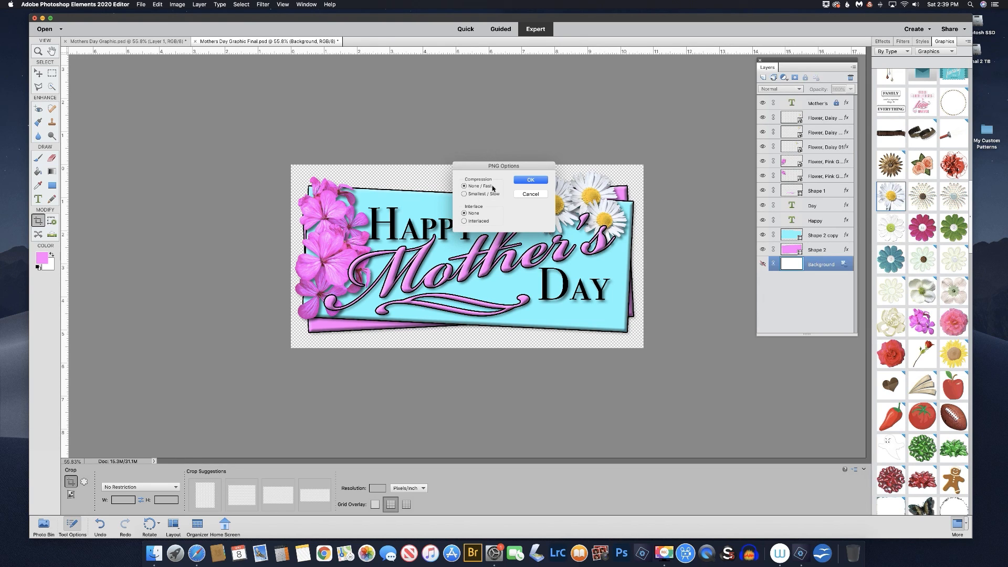
pyautogui.click(532, 180)
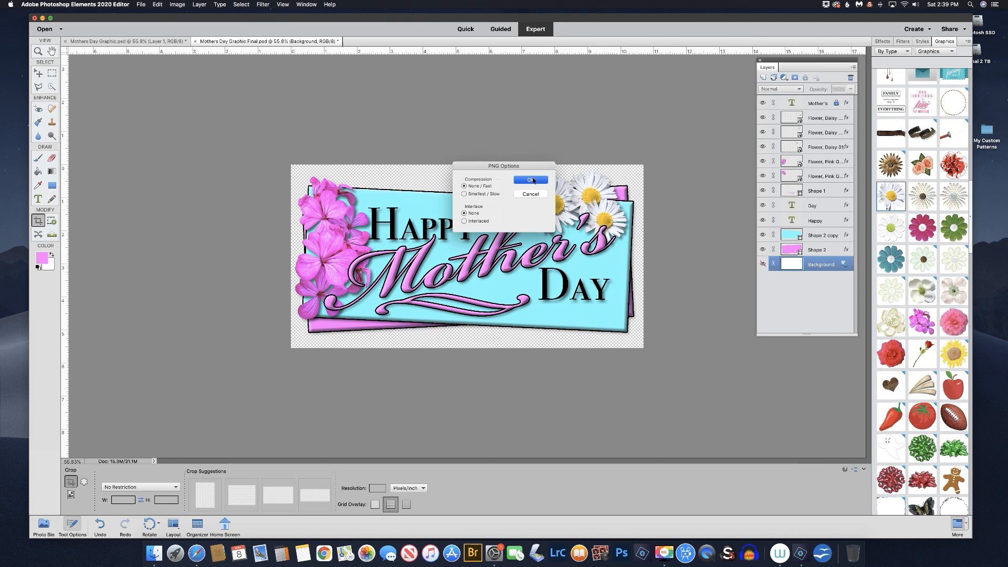